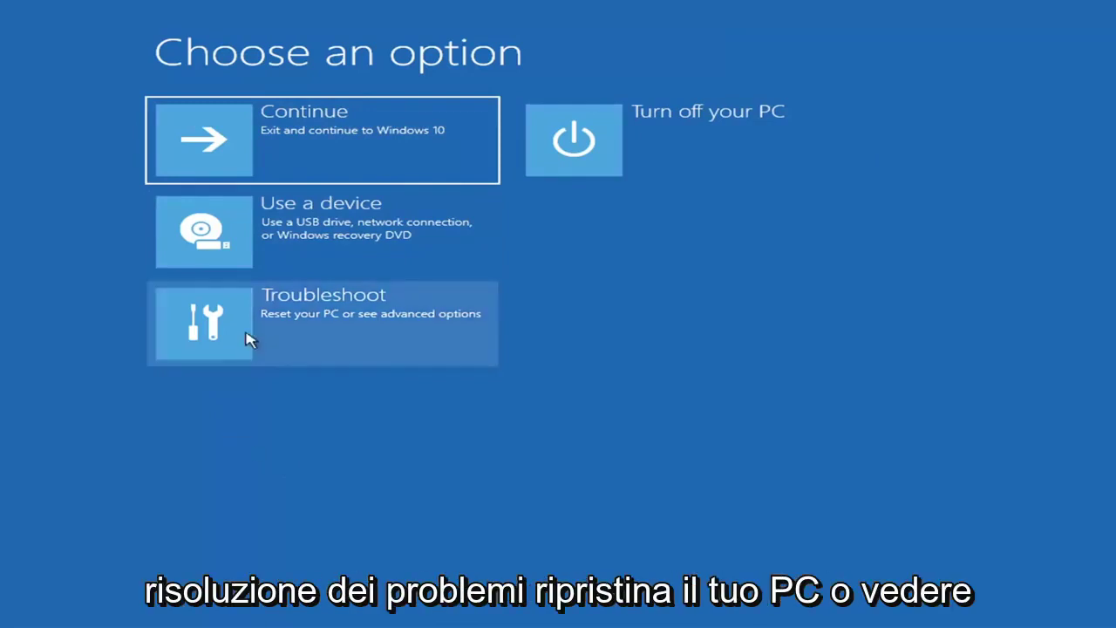
# Run Startup Repair from the advanced troubleshooting options
pyautogui.click(417, 331)
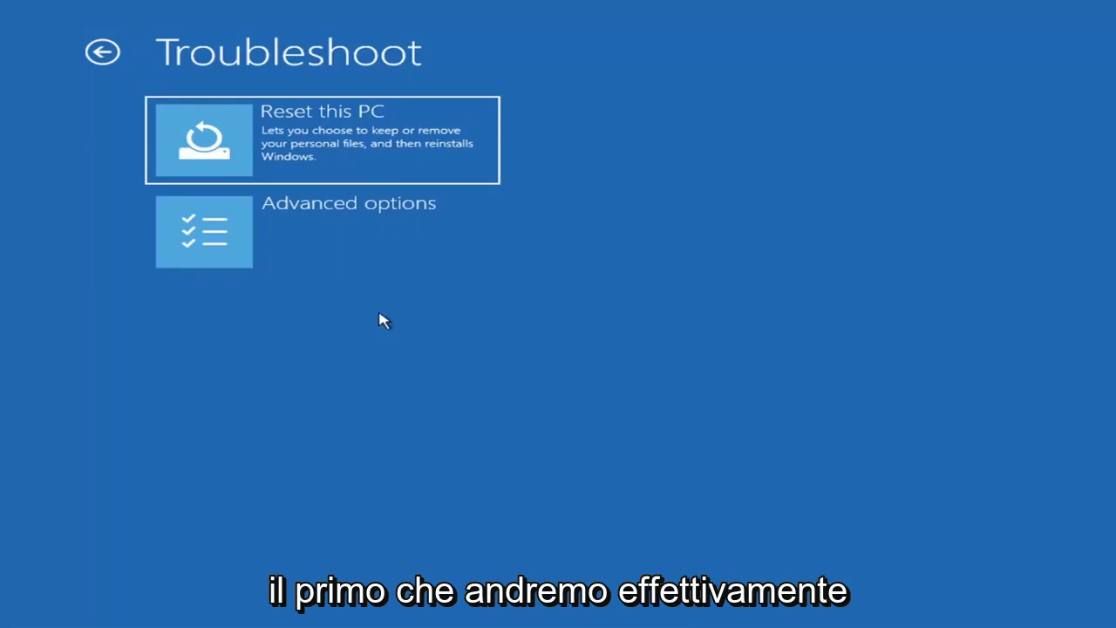
pyautogui.click(353, 238)
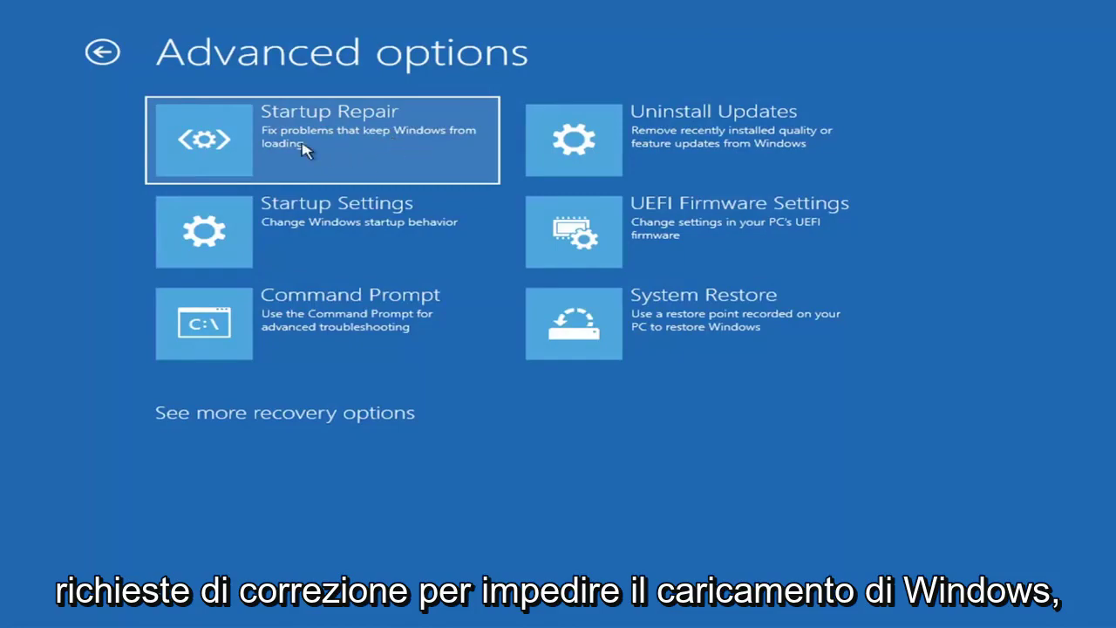
pyautogui.press('Return')
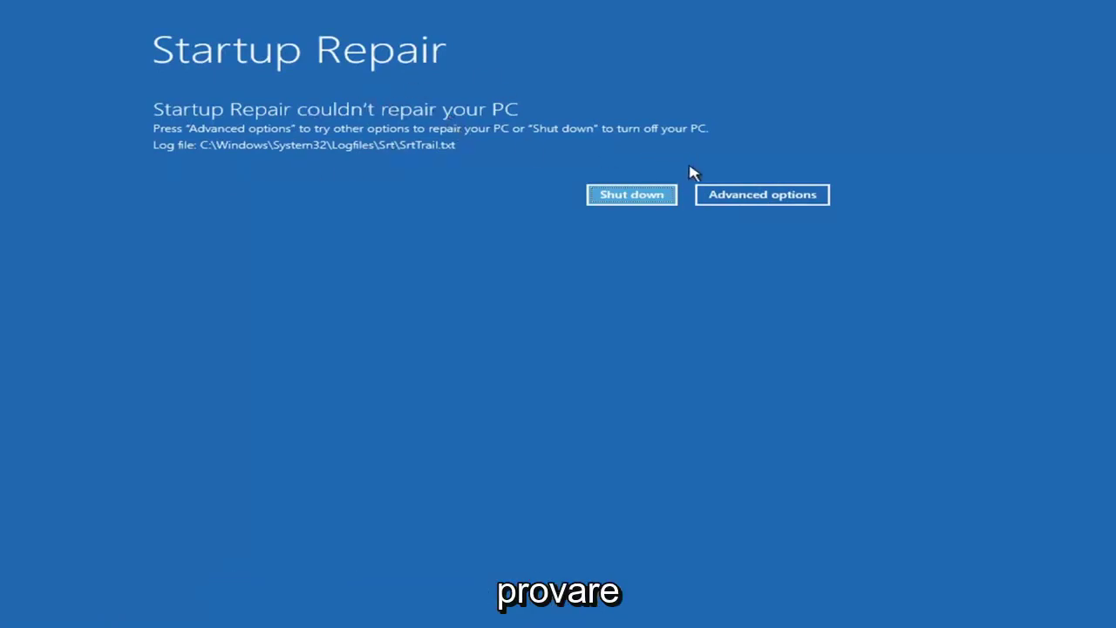
# Go back into the advanced troubleshooting options, review what Startup Settings can change, and return without restarting
pyautogui.click(775, 195)
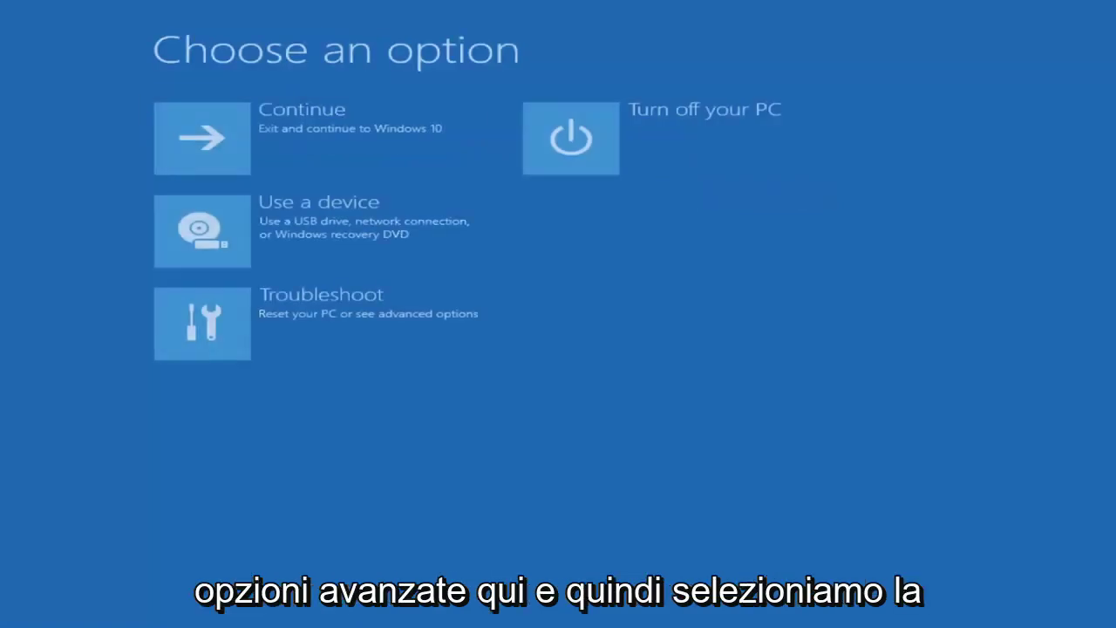
pyautogui.click(344, 324)
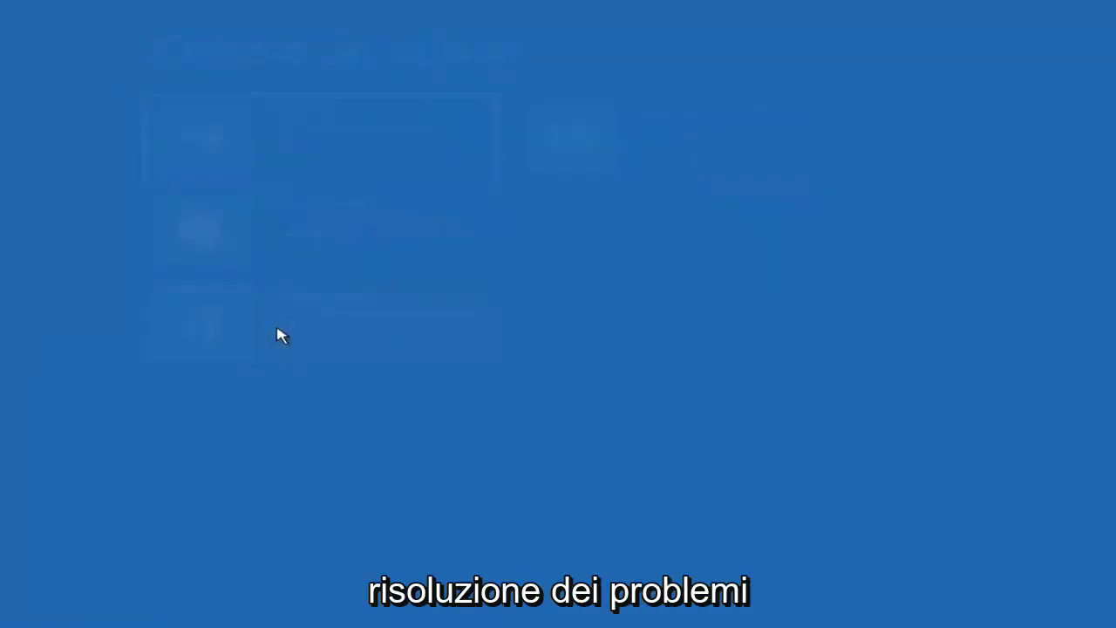
pyautogui.click(292, 245)
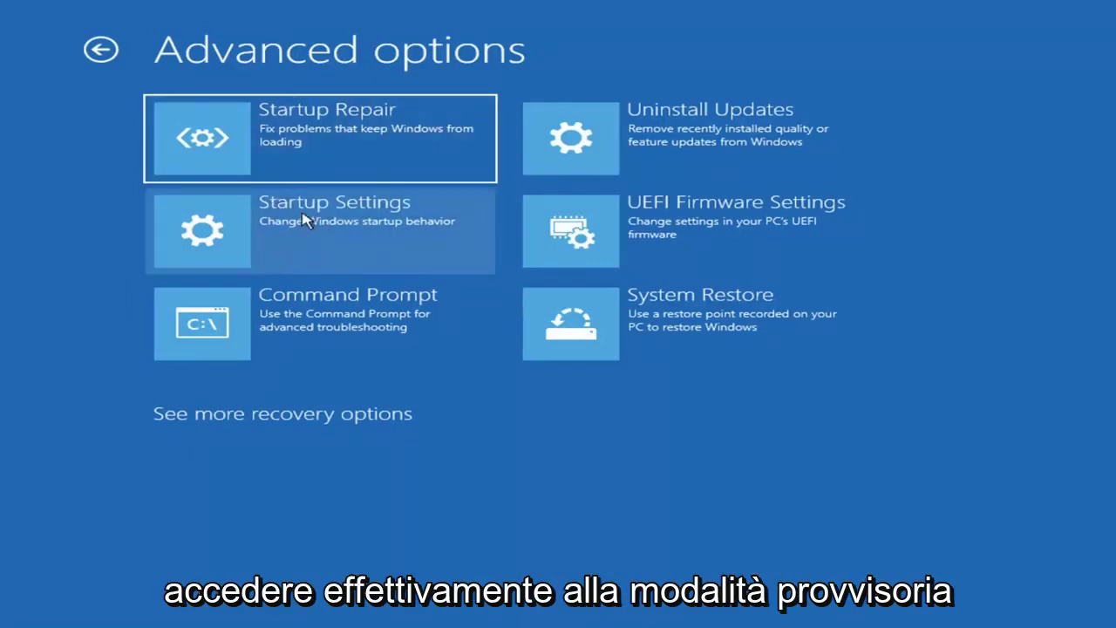
pyautogui.click(289, 232)
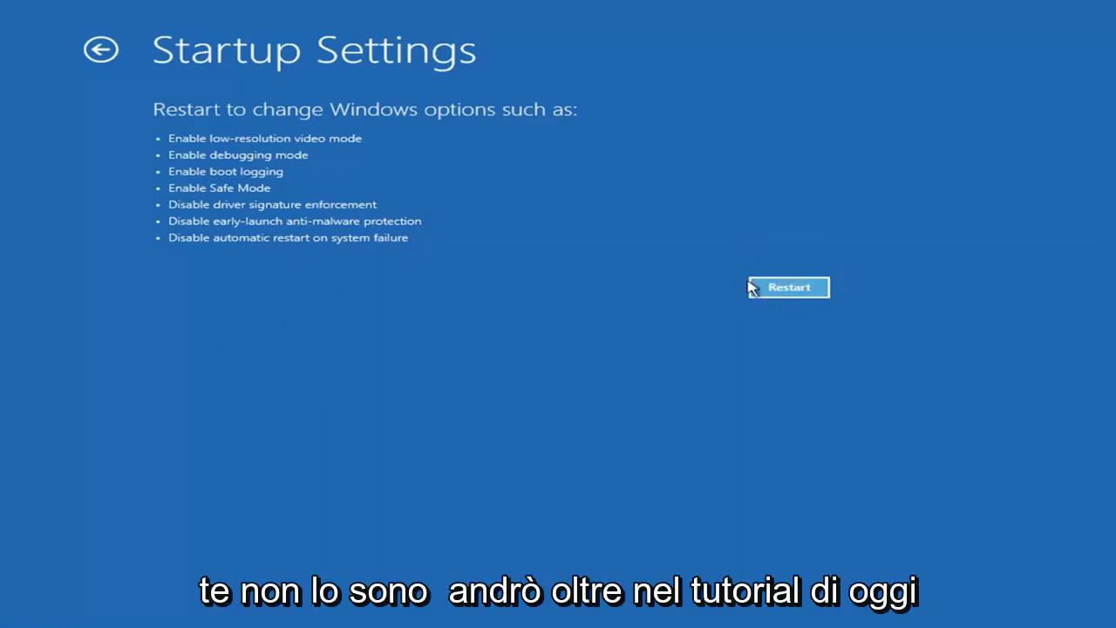
pyautogui.click(809, 289)
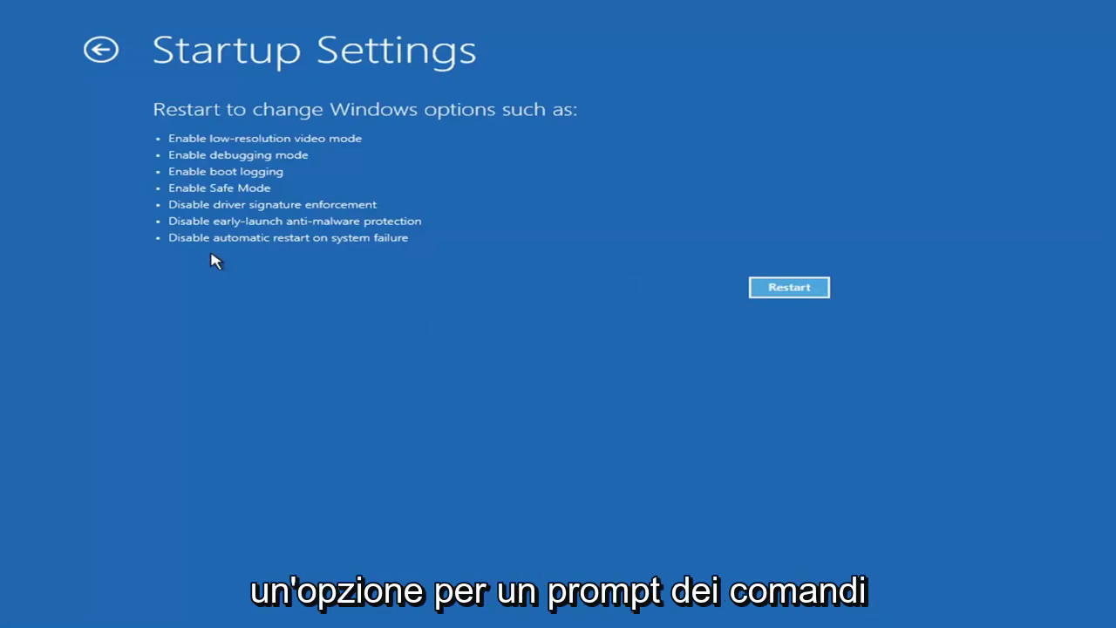
pyautogui.click(95, 50)
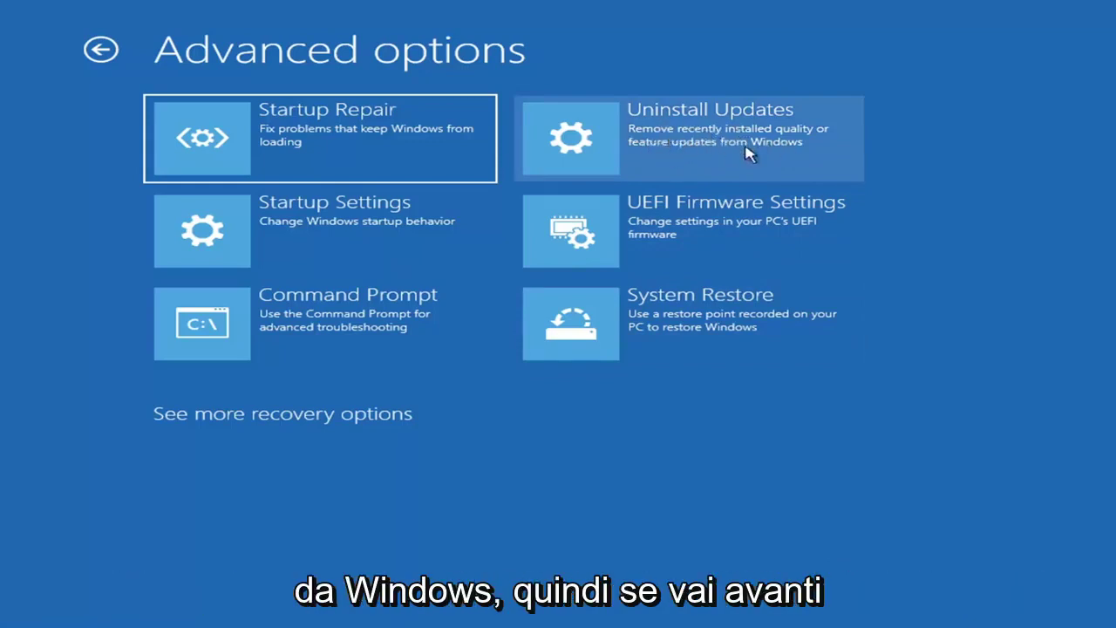
# Review the choices for uninstalling the latest quality or feature update, and return to the advanced options
pyautogui.click(653, 144)
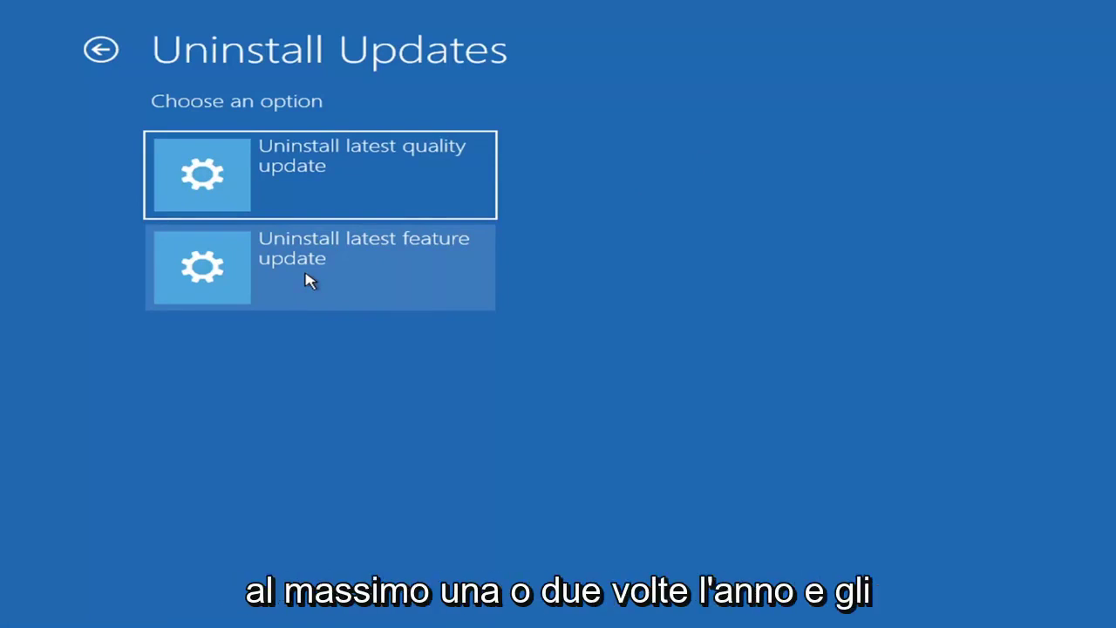
pyautogui.click(261, 169)
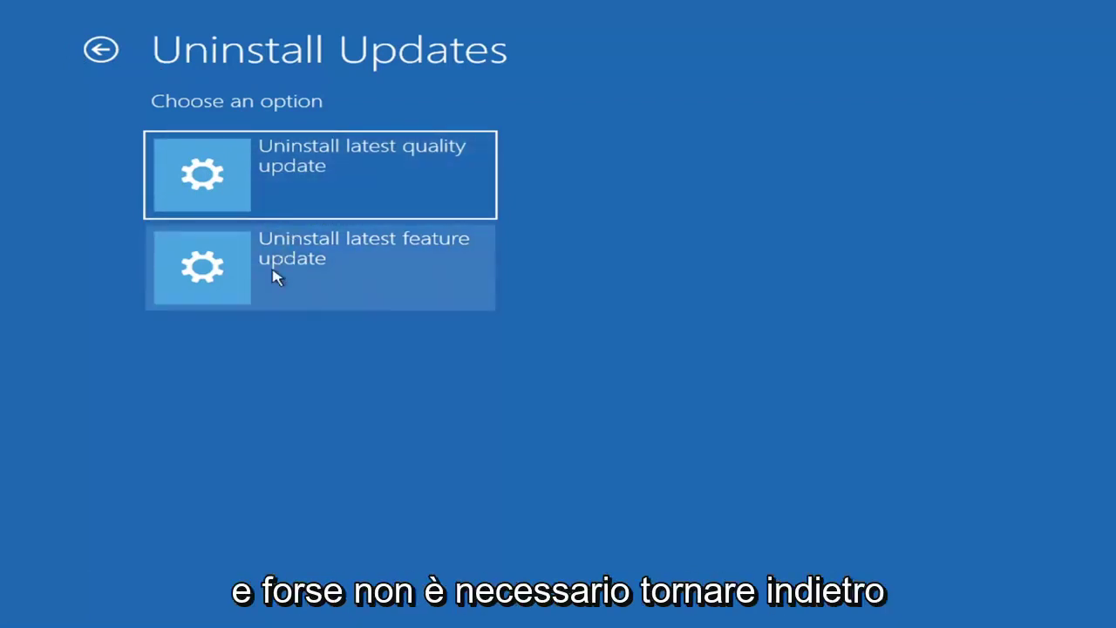
pyautogui.click(103, 49)
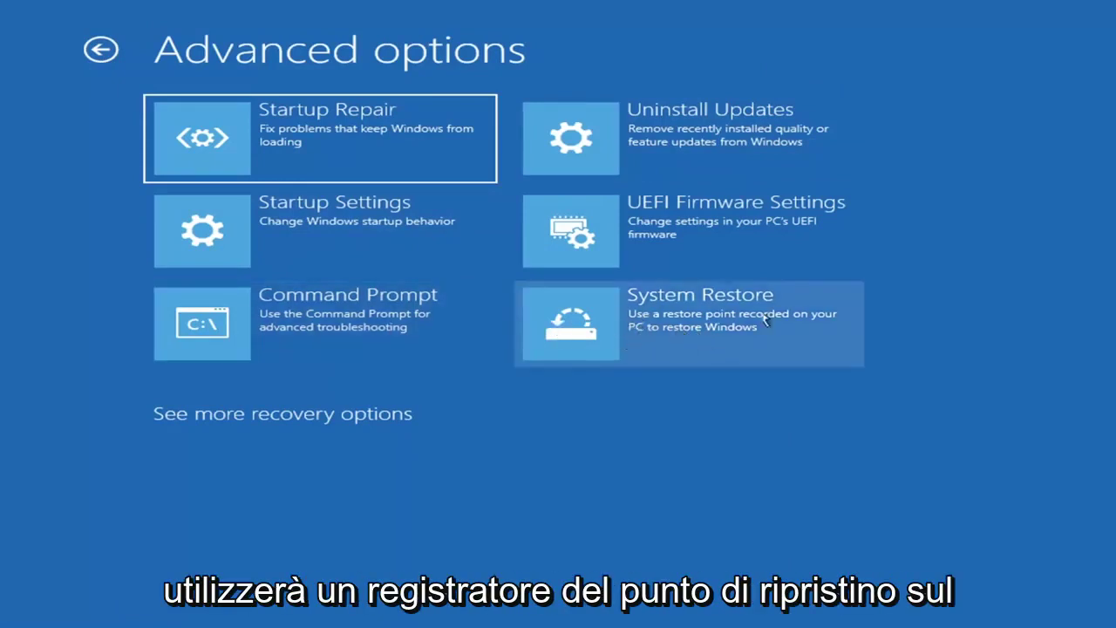
# Start System Restore and choose the manual "Before Updates" restore point dated 7/9/2021 12:37:05 PM
pyautogui.click(729, 340)
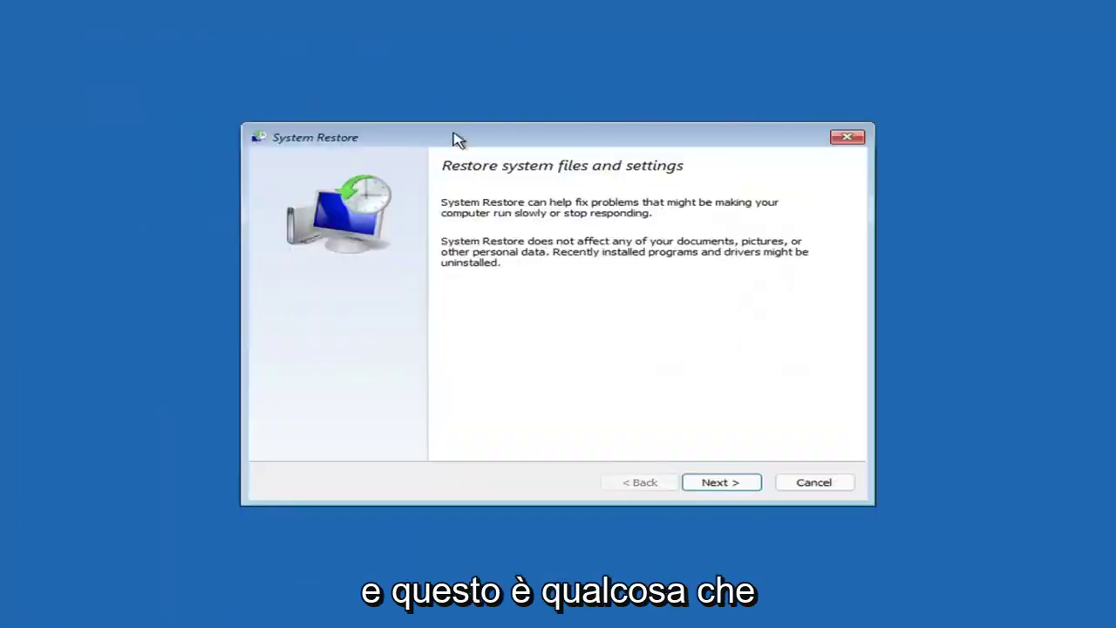
pyautogui.click(708, 482)
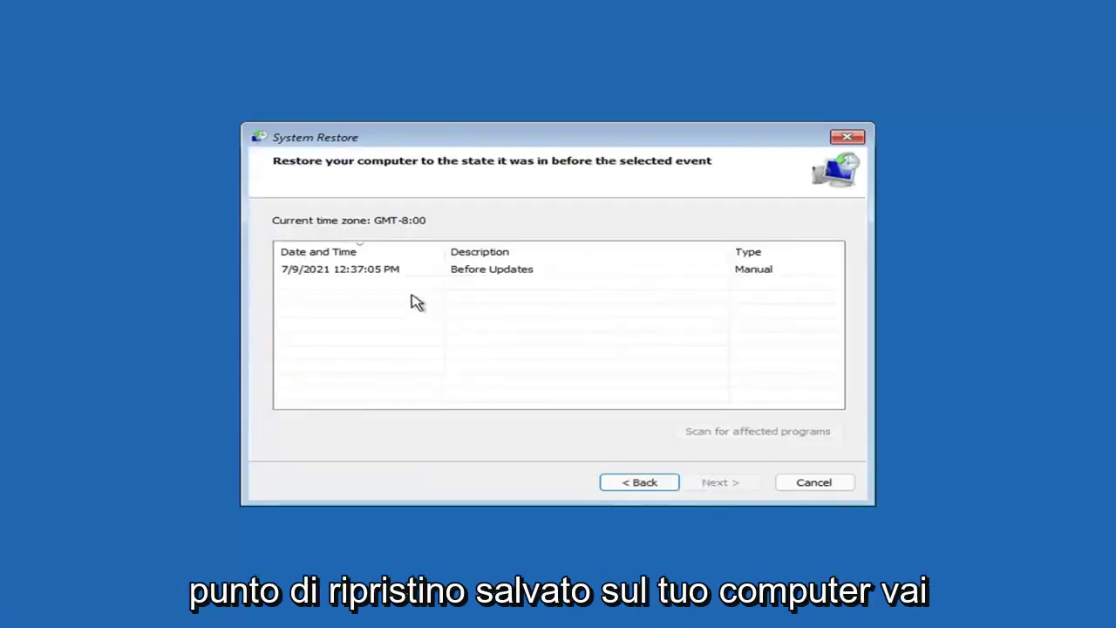
pyautogui.click(344, 275)
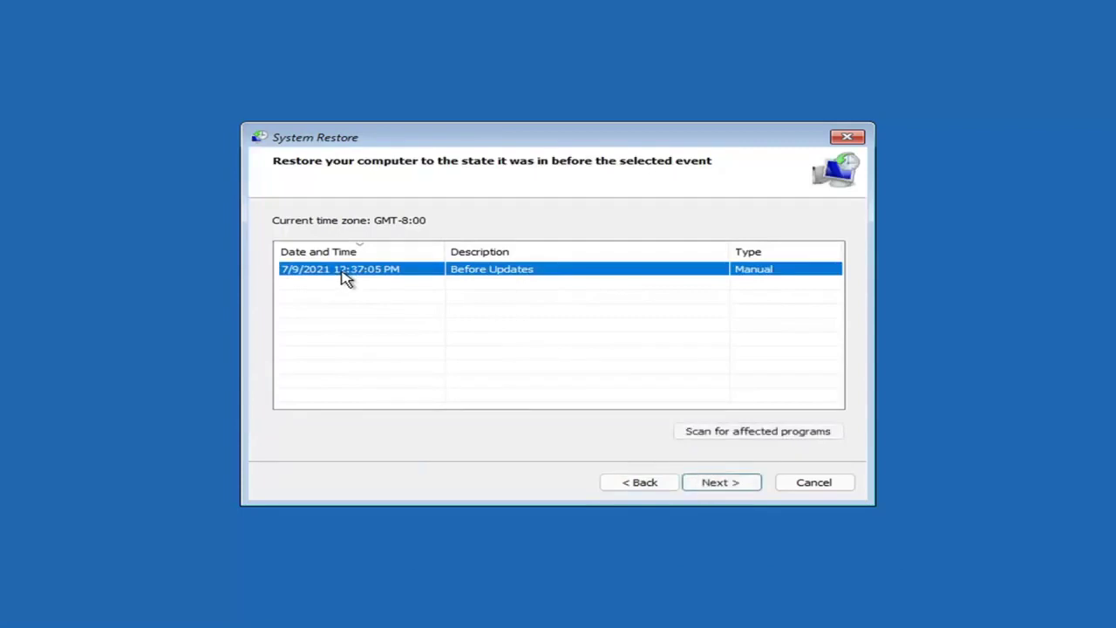
pyautogui.click(732, 485)
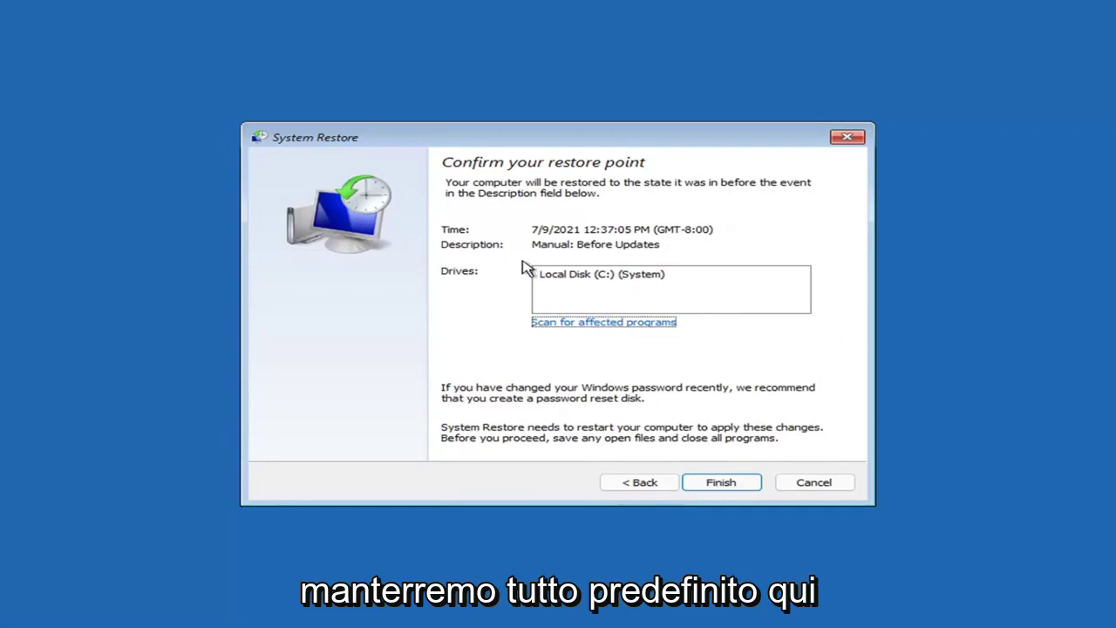
# Confirm and run the system restore, restart the computer, and dismiss the completion message on the desktop
pyautogui.click(721, 489)
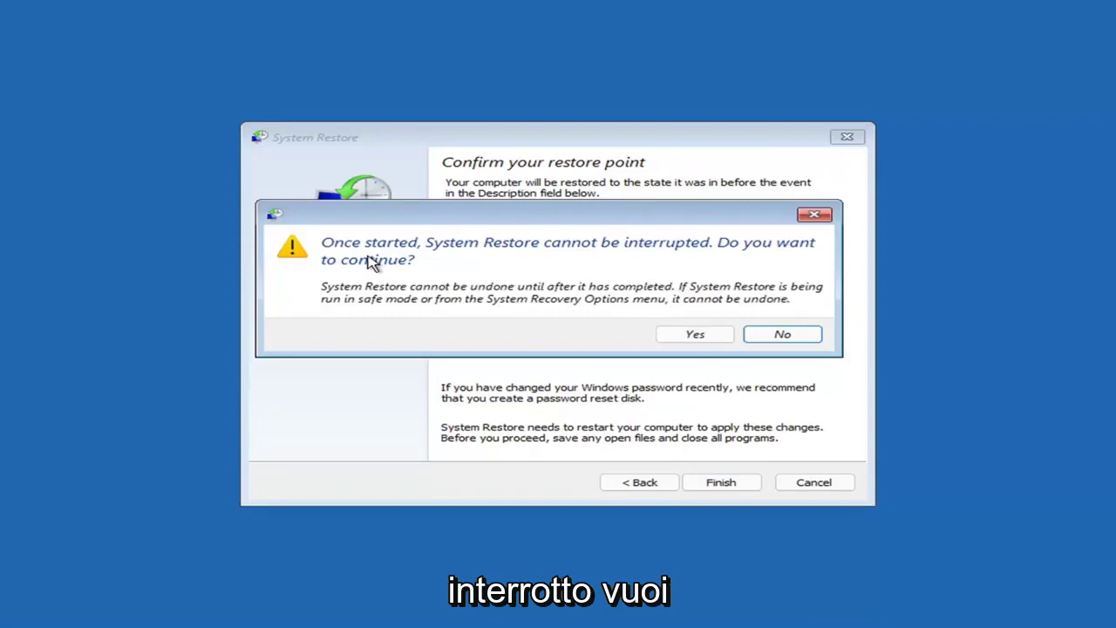
pyautogui.click(695, 339)
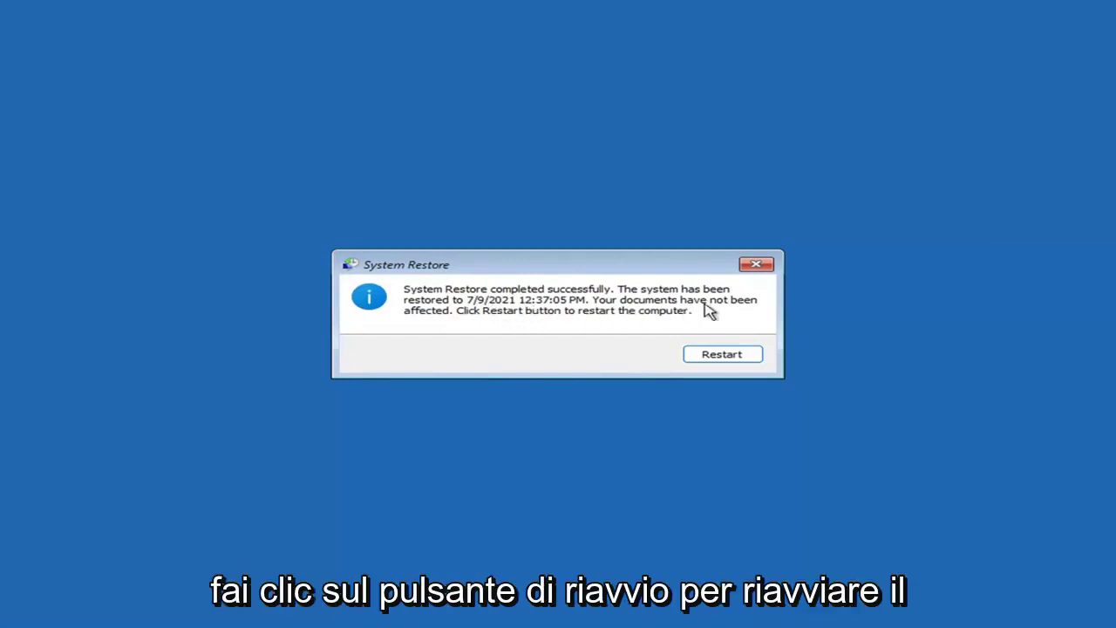
pyautogui.click(717, 357)
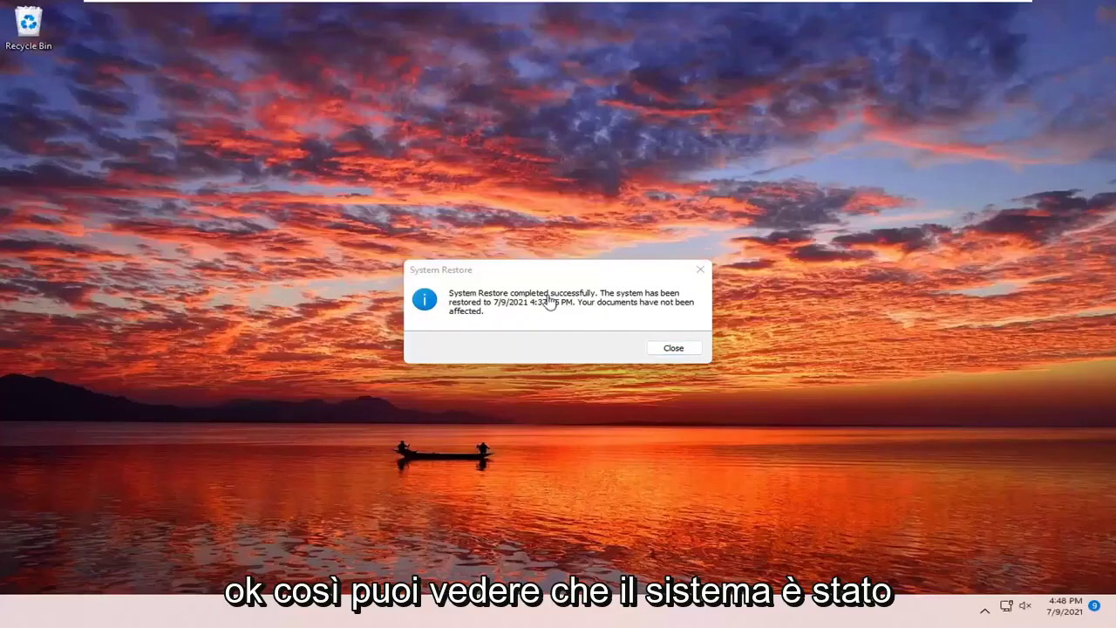
pyautogui.click(699, 269)
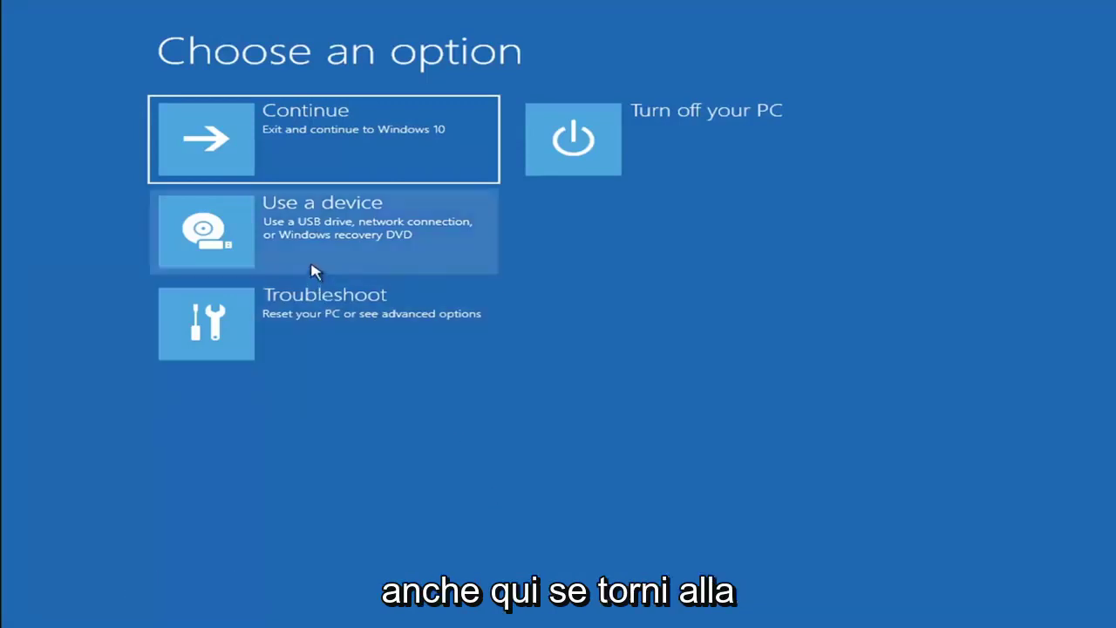
# Review the Reset this PC choices for keeping files or removing everything, and return to the main recovery options
pyautogui.click(284, 336)
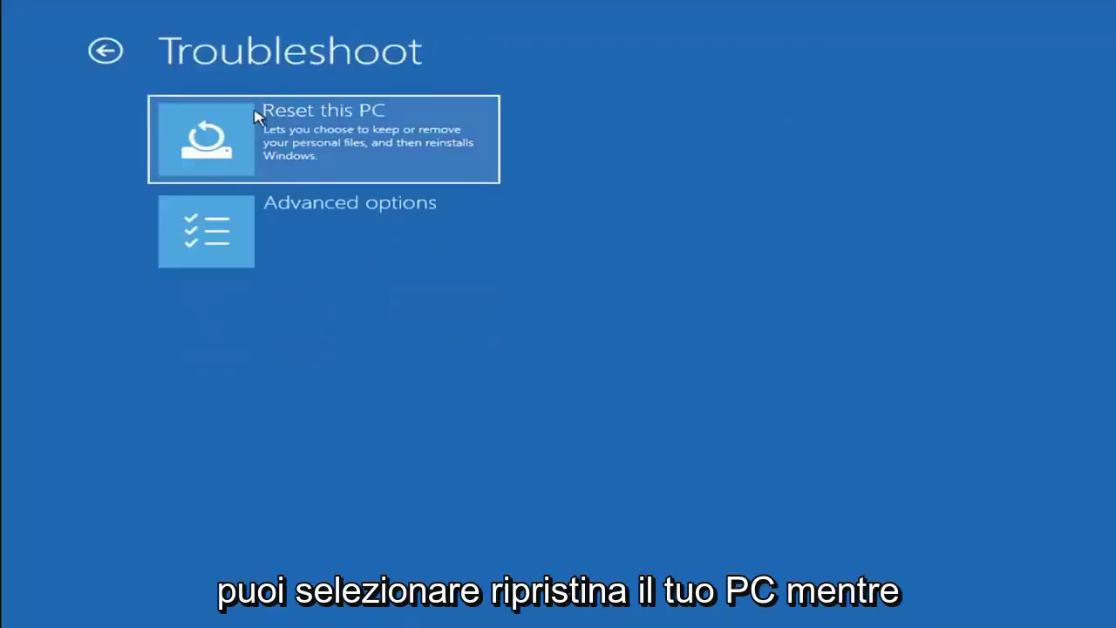
pyautogui.click(365, 157)
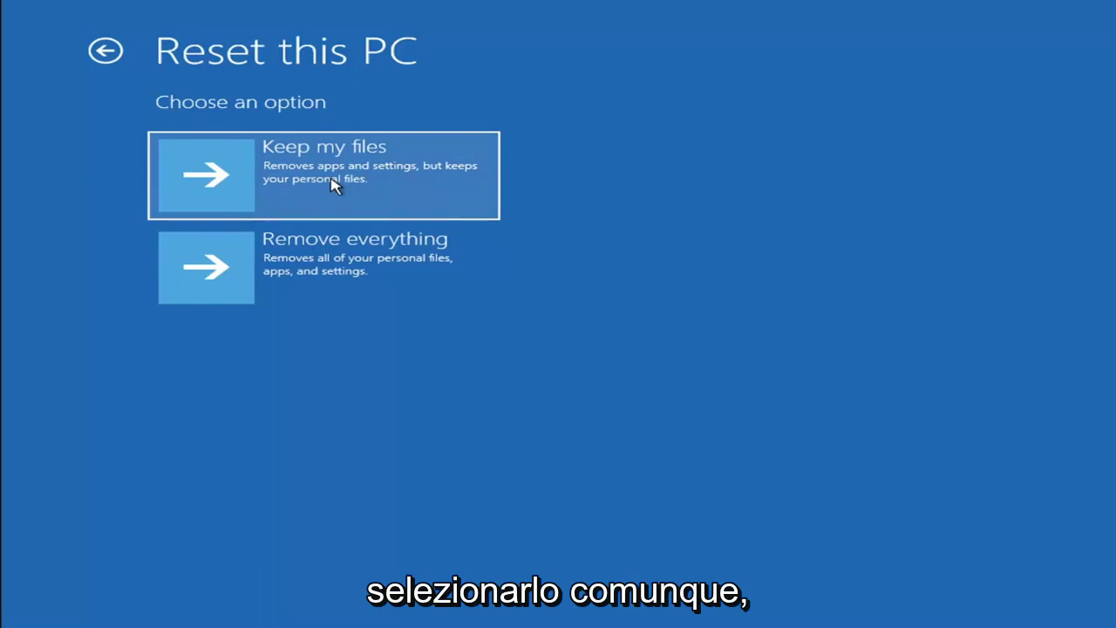
pyautogui.click(106, 53)
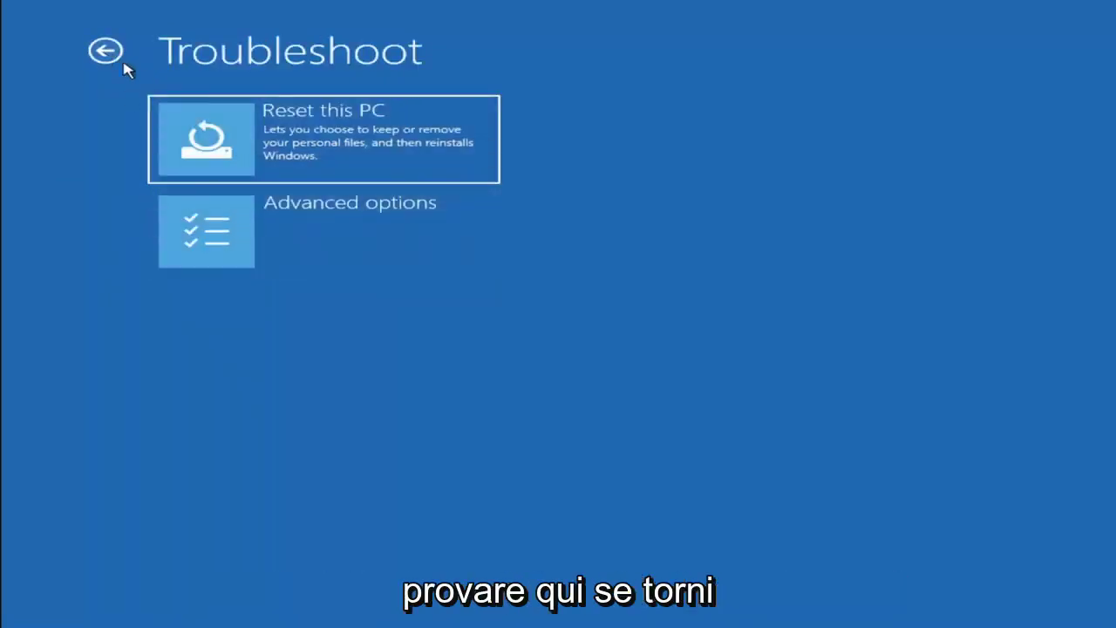
pyautogui.click(117, 53)
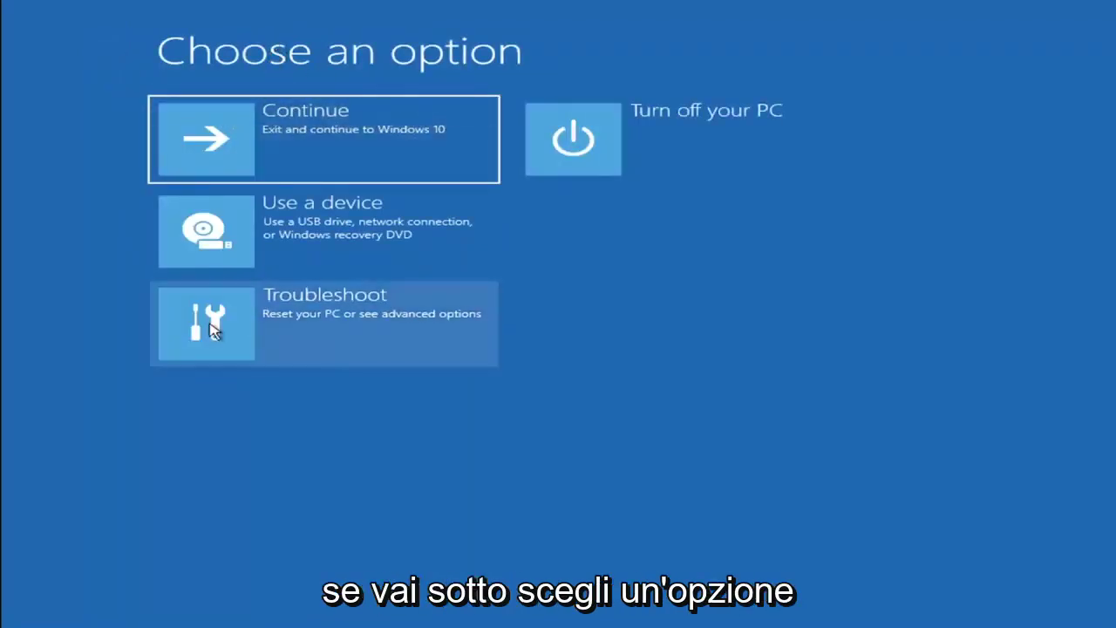
# Open Command Prompt from the advanced troubleshooting options
pyautogui.click(342, 329)
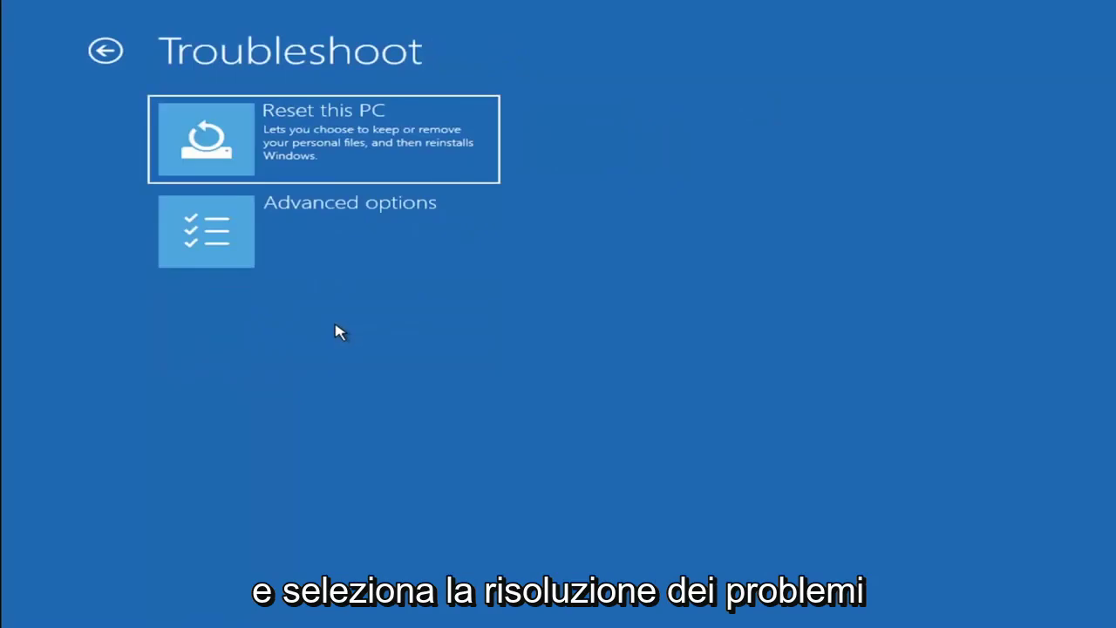
pyautogui.click(337, 241)
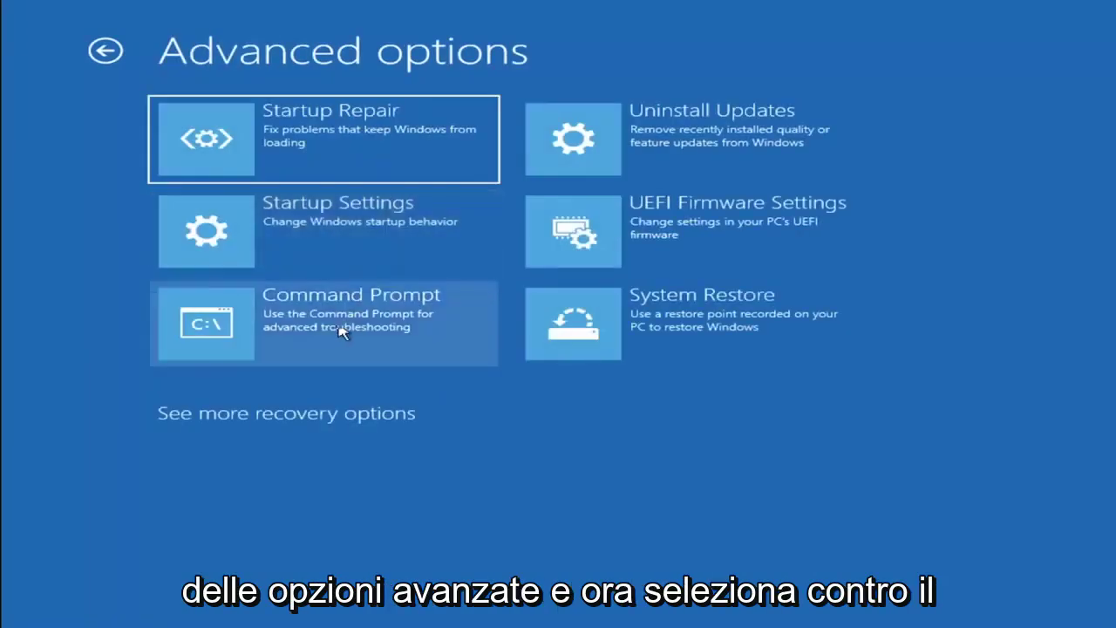
pyautogui.click(278, 330)
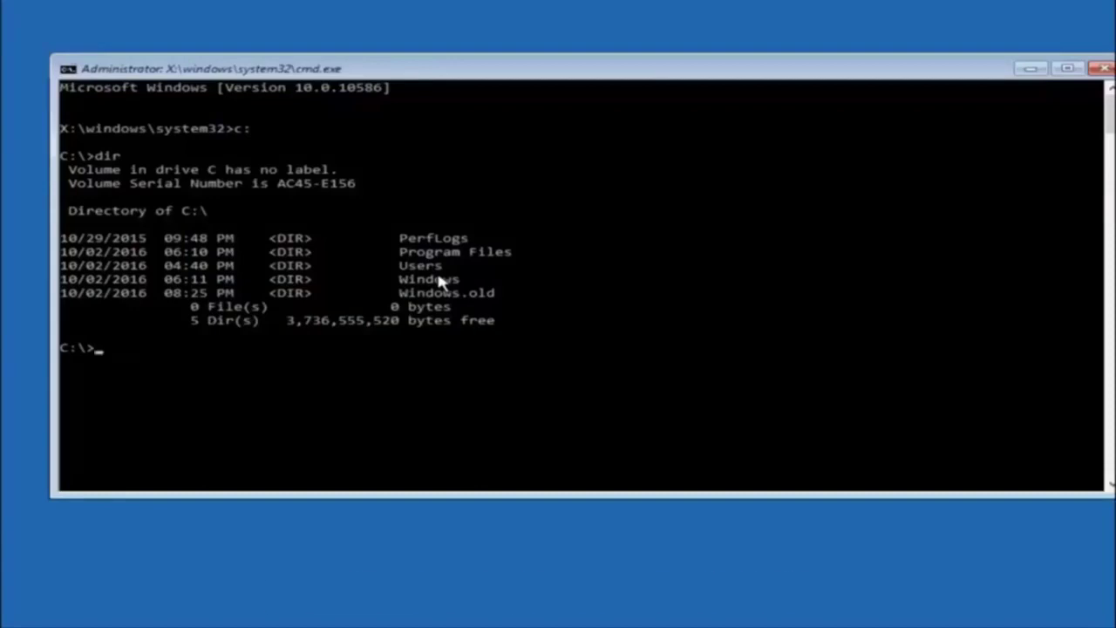
# Change to the \windows\system32\config directory on drive C and create a folder named backup in it
pyautogui.write('cd \\windows\\system32\\config')
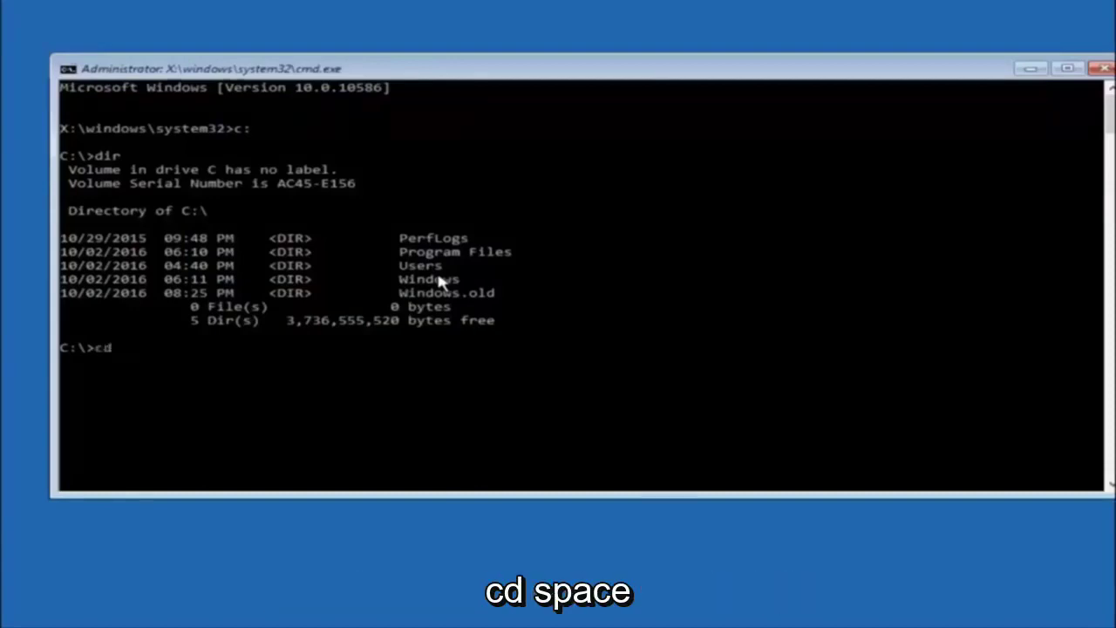
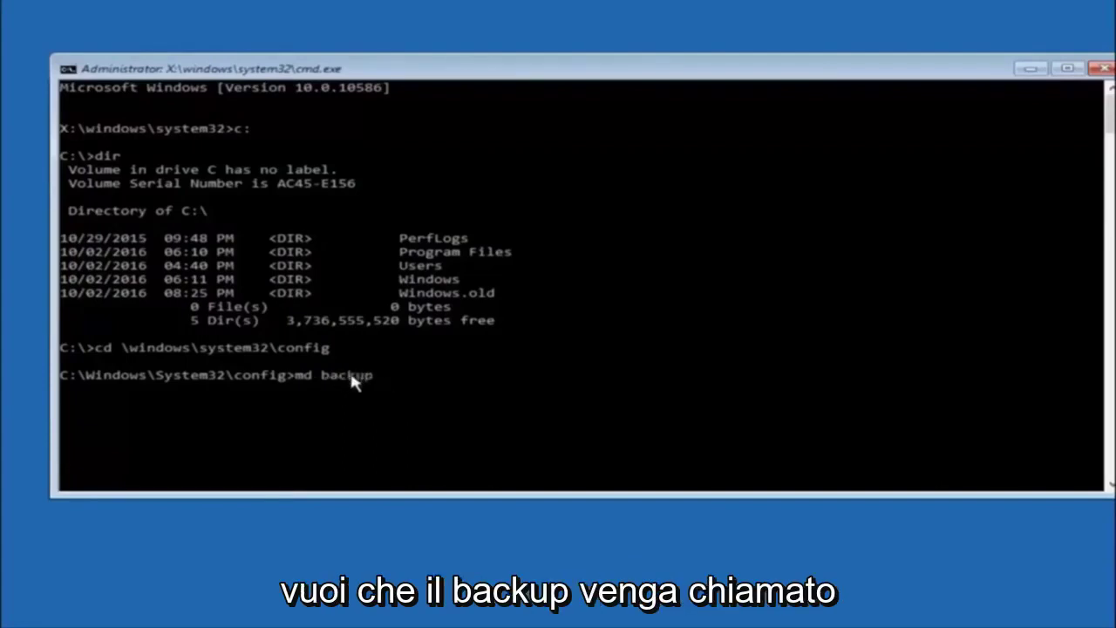
pyautogui.press('Return')
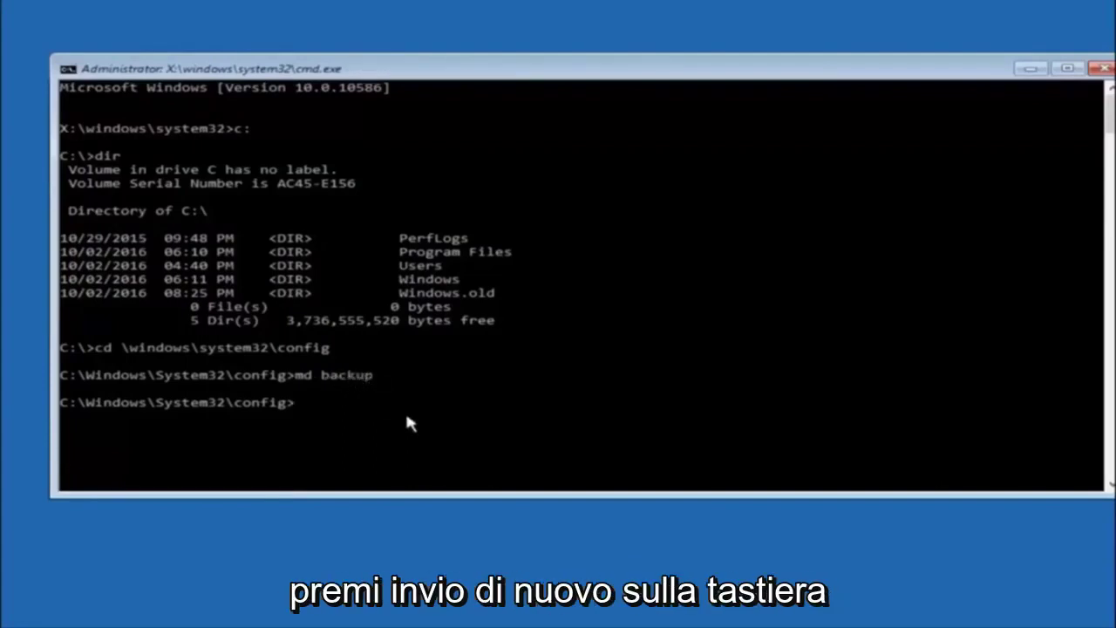
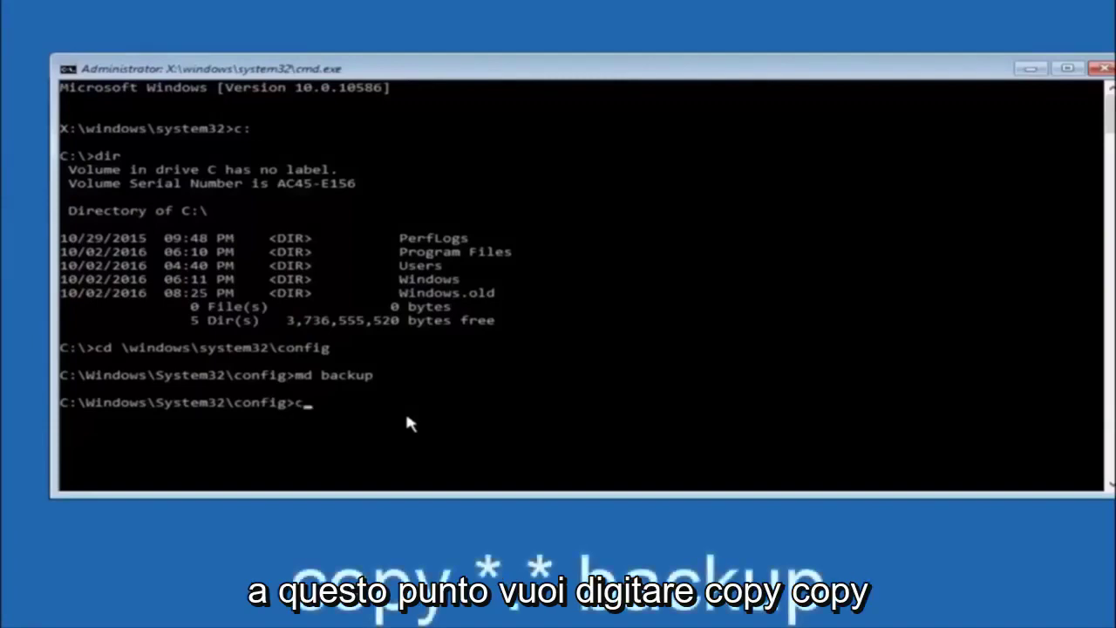
# Copy all files from the config directory into the backup folder with copy *.* backup
pyautogui.write('copy *.* backup')
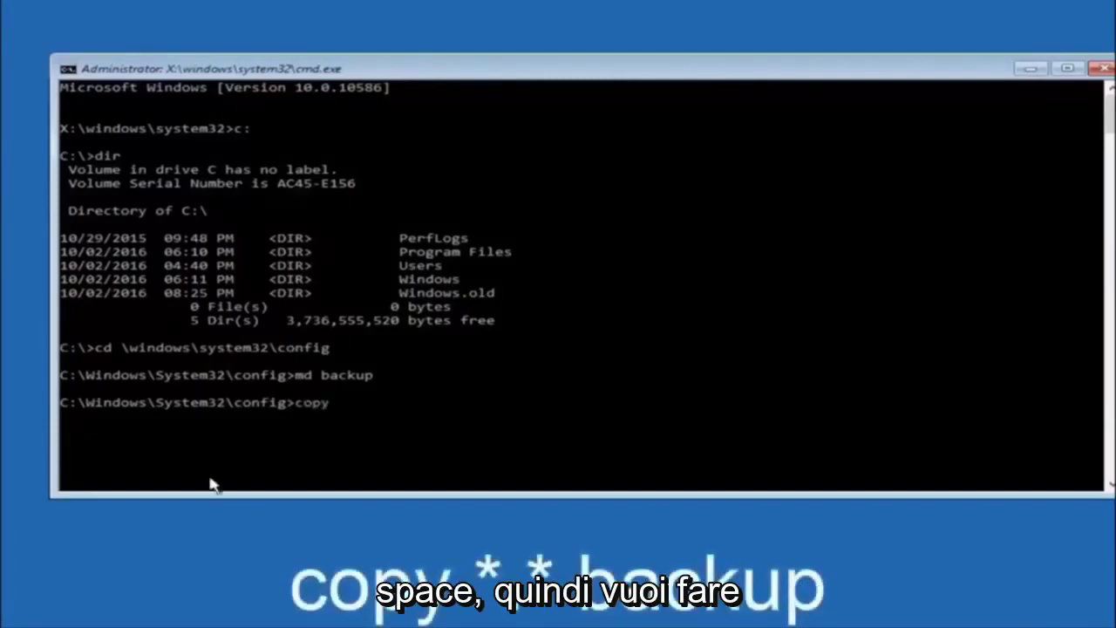
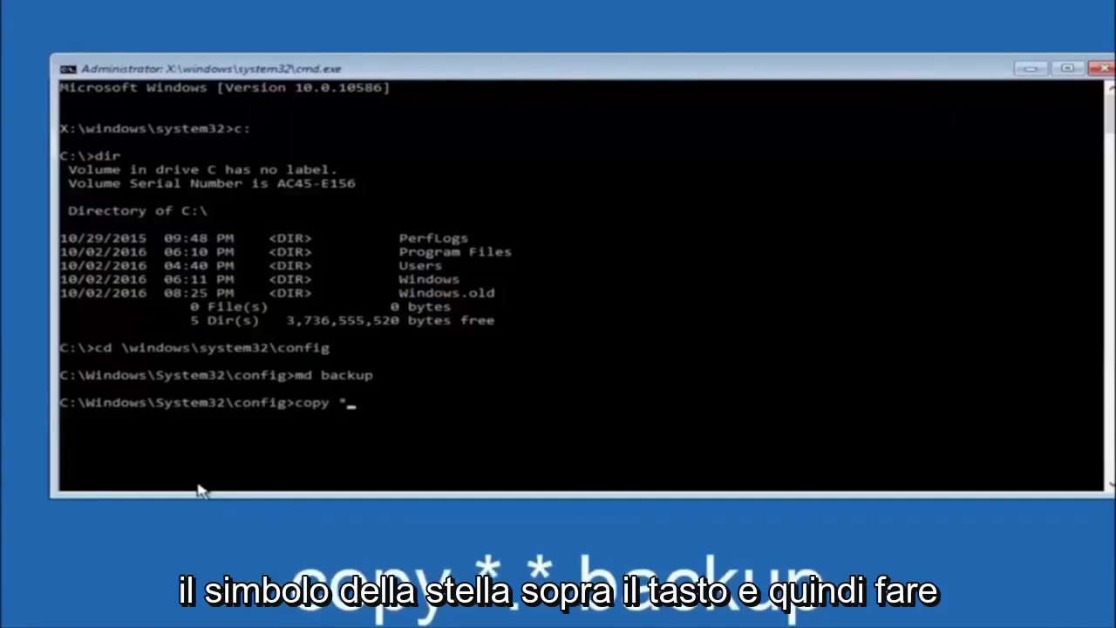
pyautogui.write('*.')
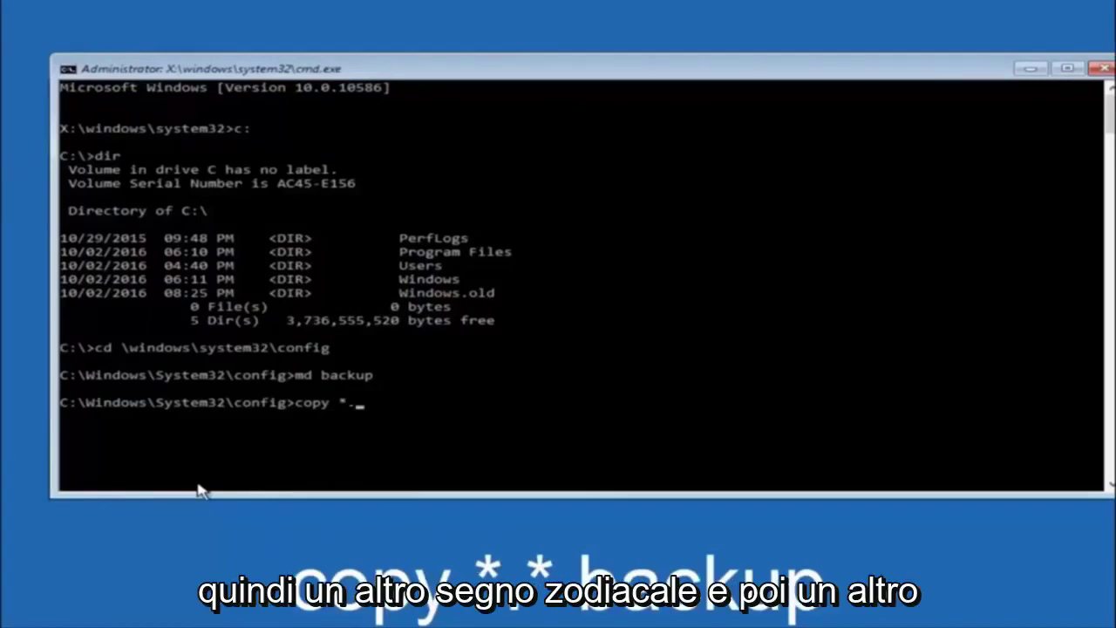
pyautogui.write('*')
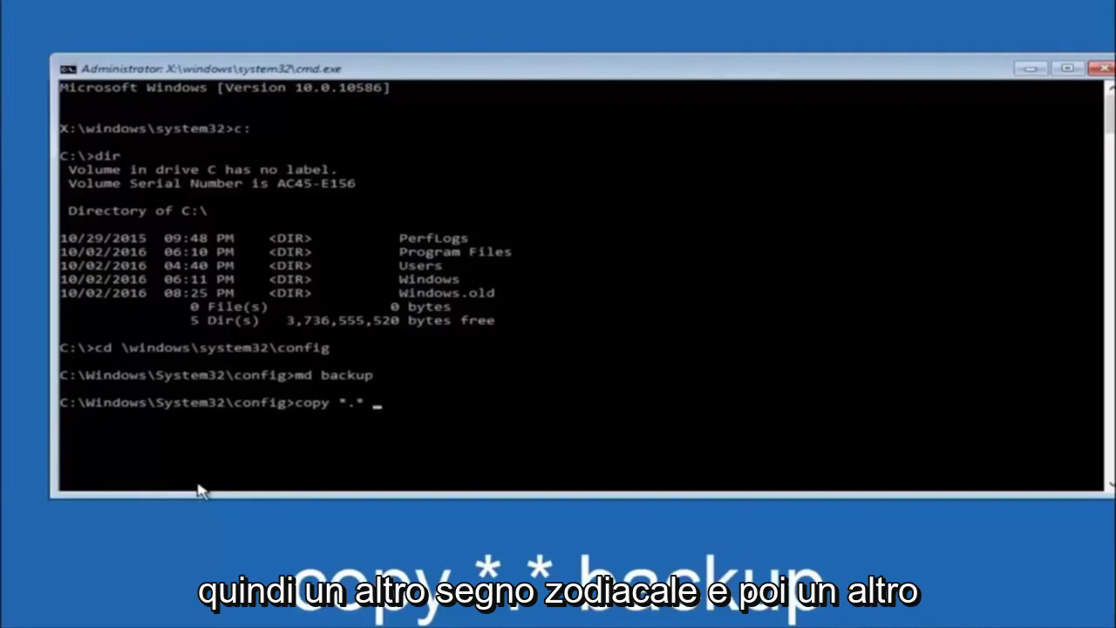
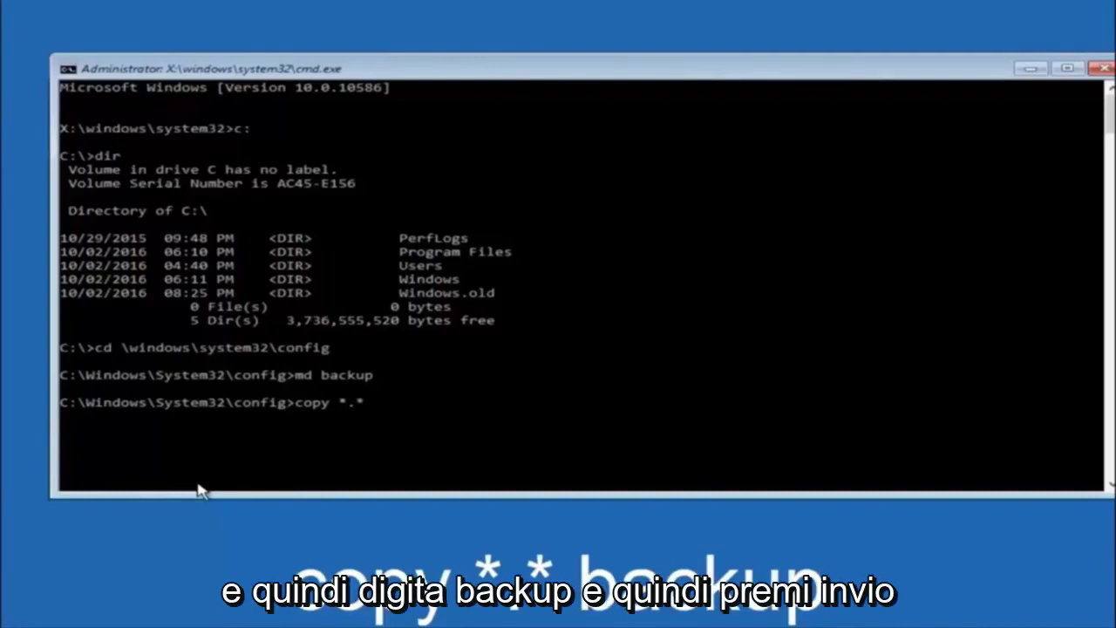
pyautogui.write(' backup')
pyautogui.press('Return')
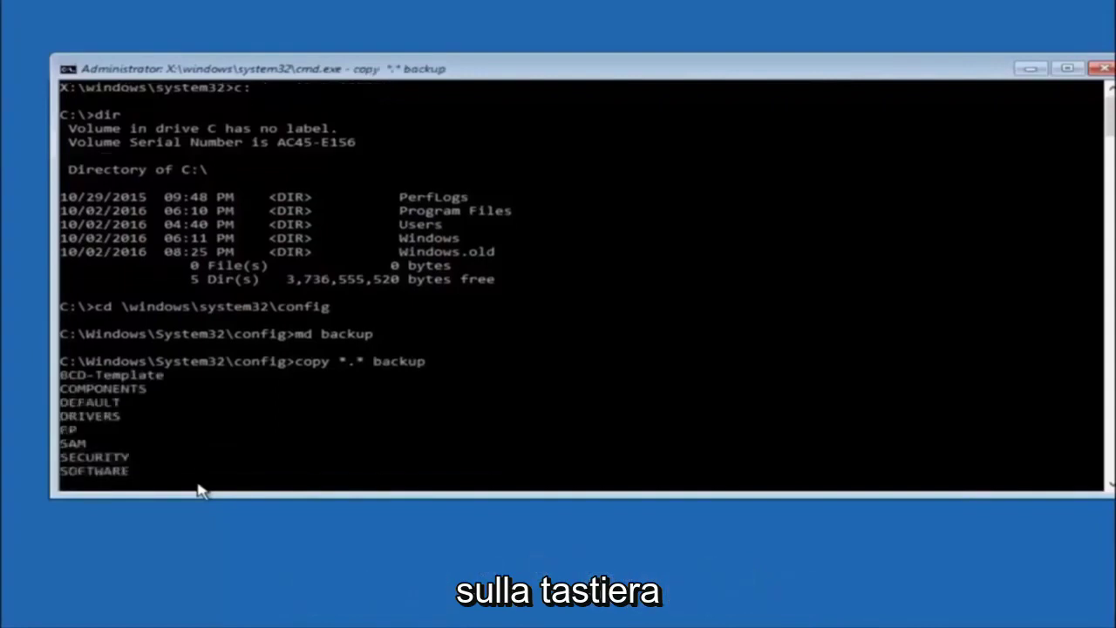
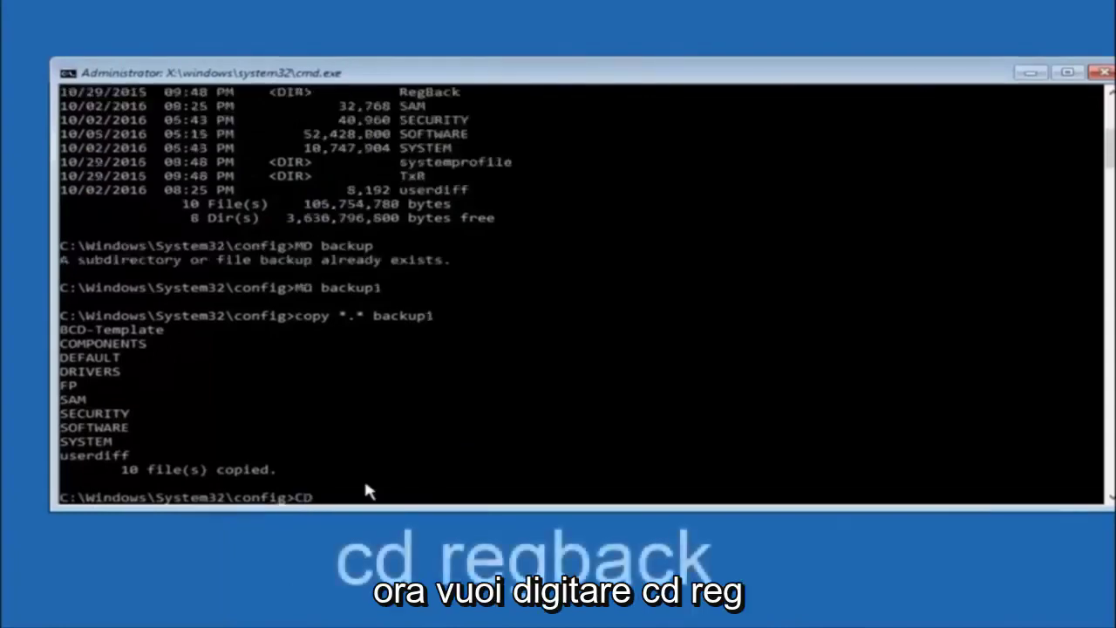
# Change to the regback directory inside config and list its contents with dir
pyautogui.write(' reg')
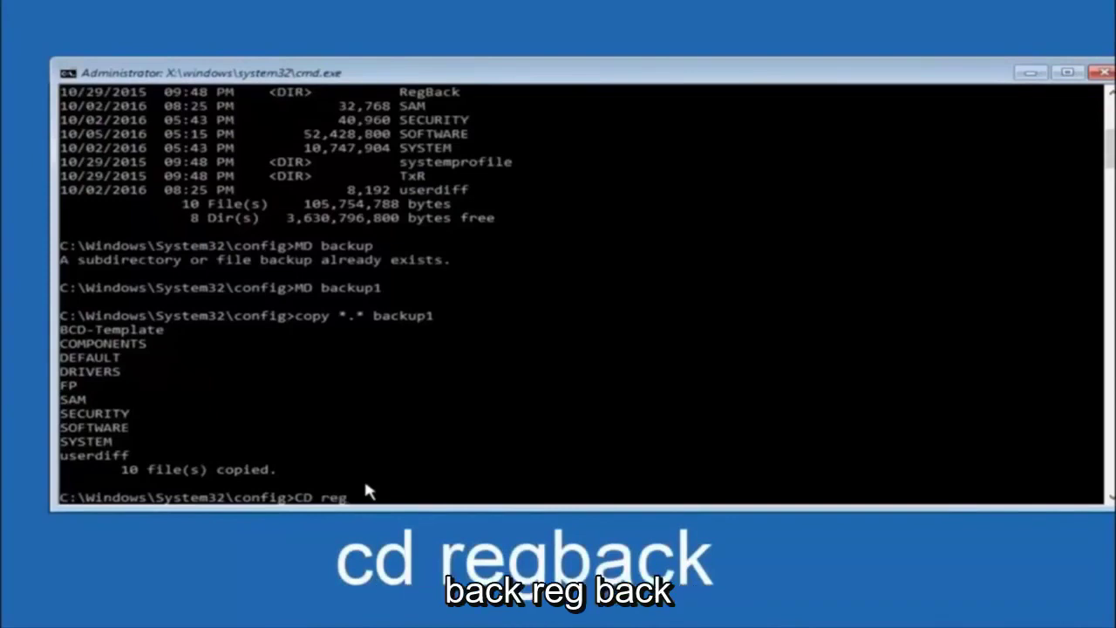
pyautogui.write('back')
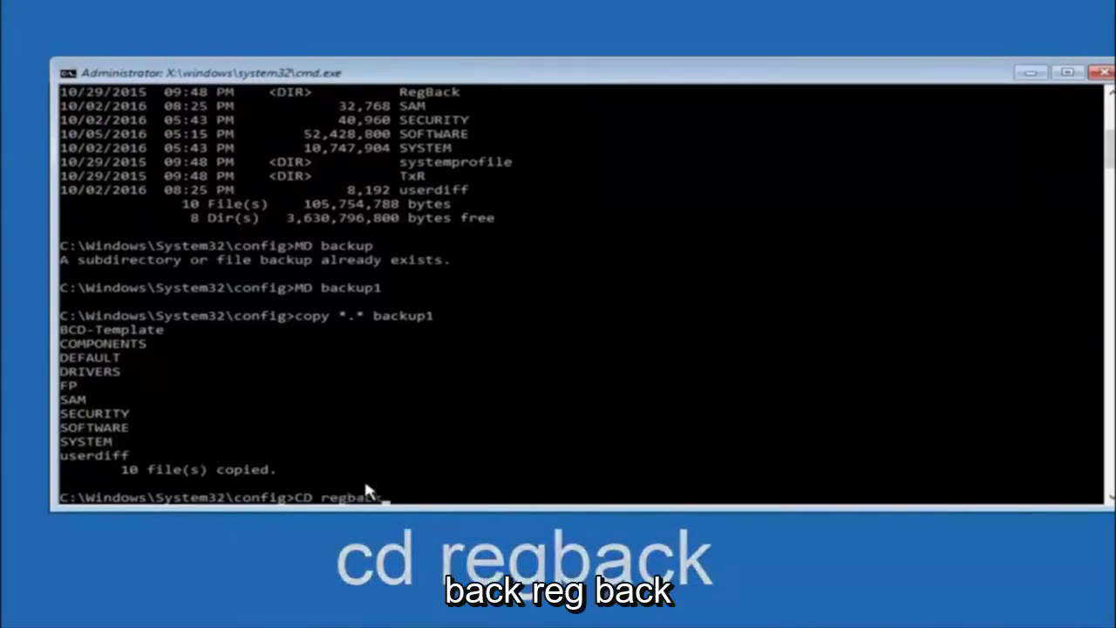
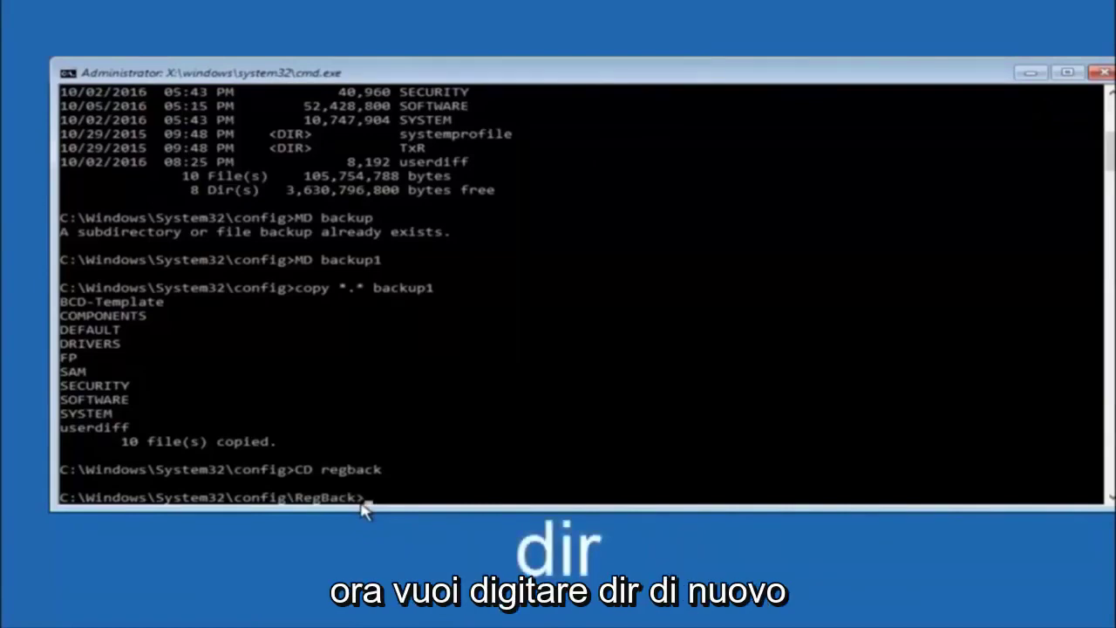
pyautogui.write('dir')
pyautogui.press('Return')
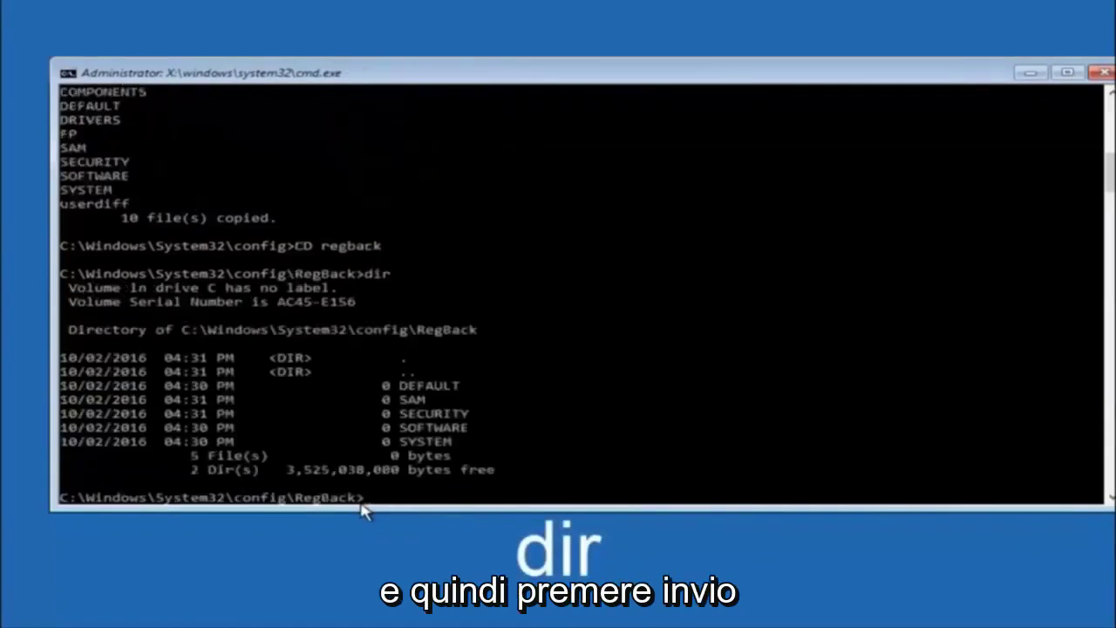
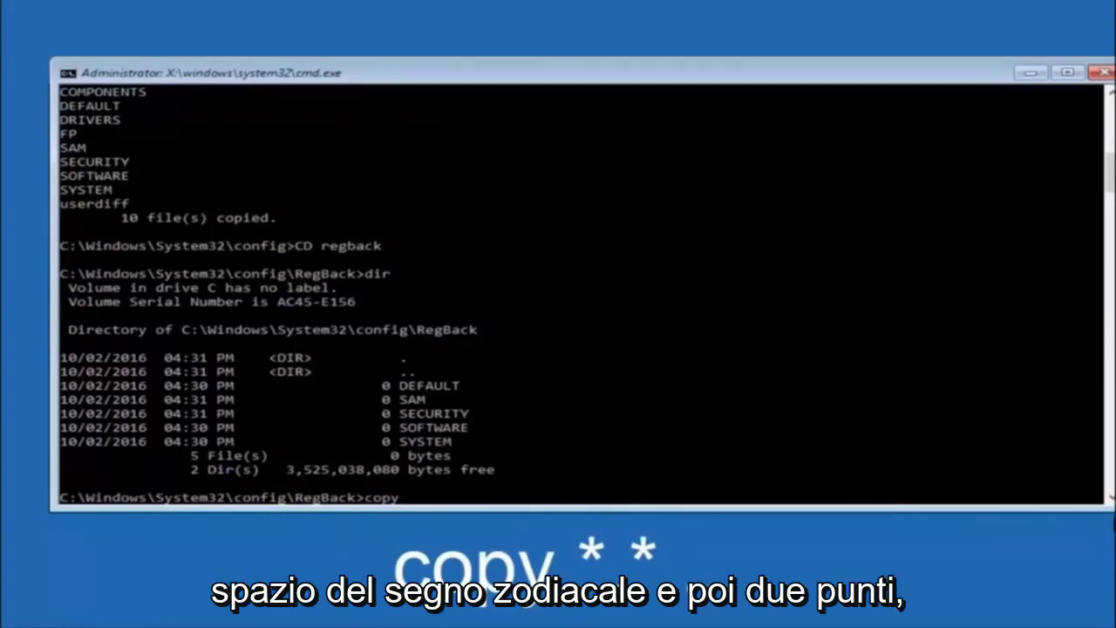
# Copy all RegBack files to the parent directory with copy *.* .., overwrite all existing files, and close Command Prompt
pyautogui.click(417, 502)
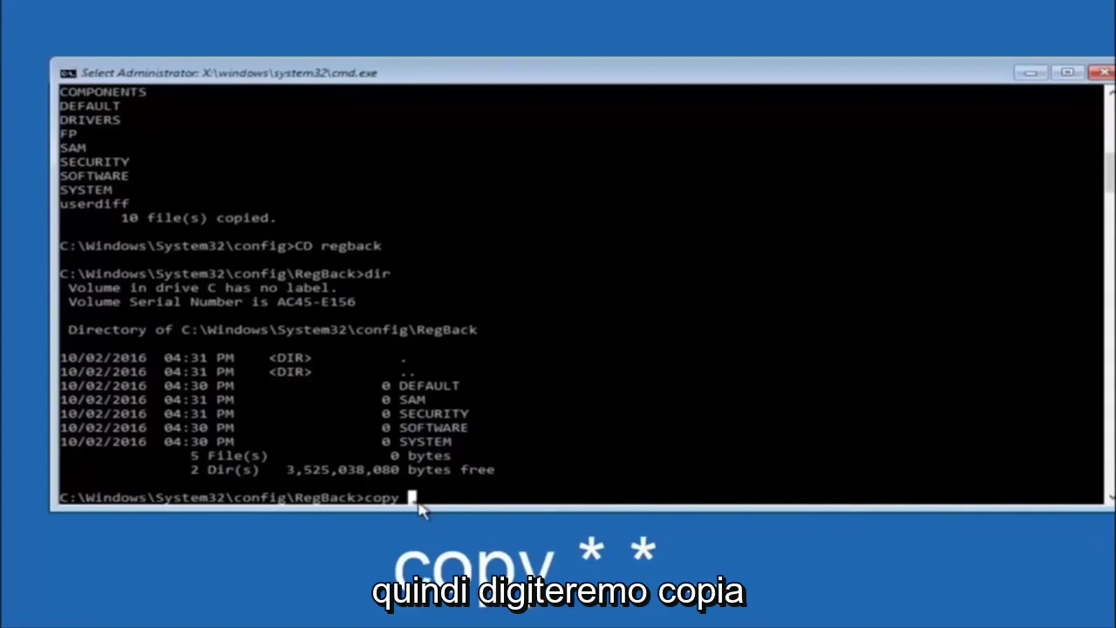
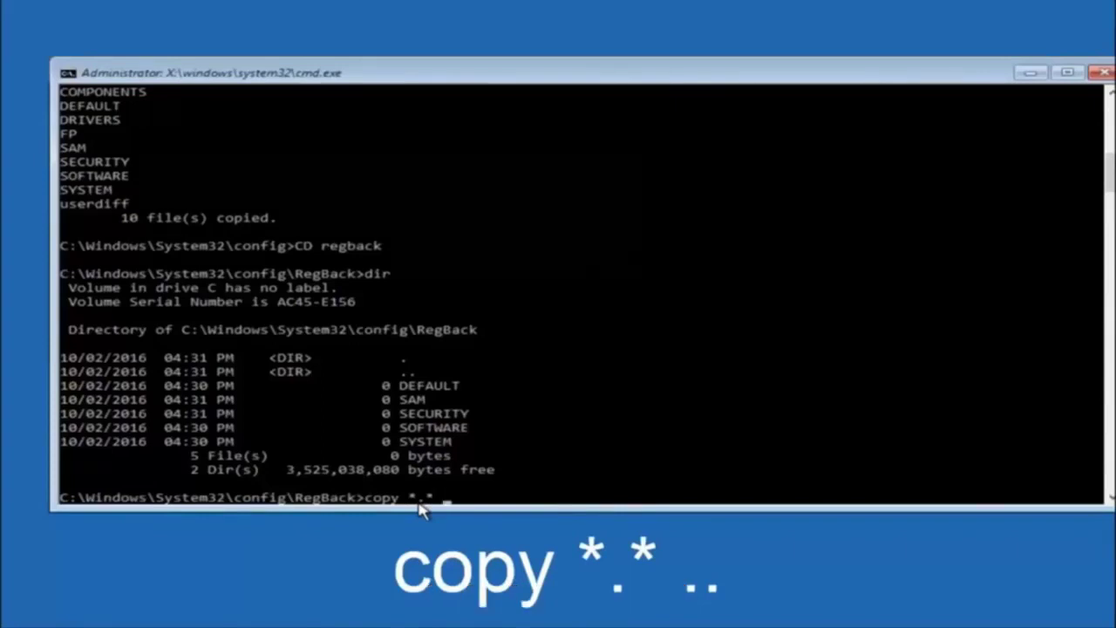
pyautogui.write('..')
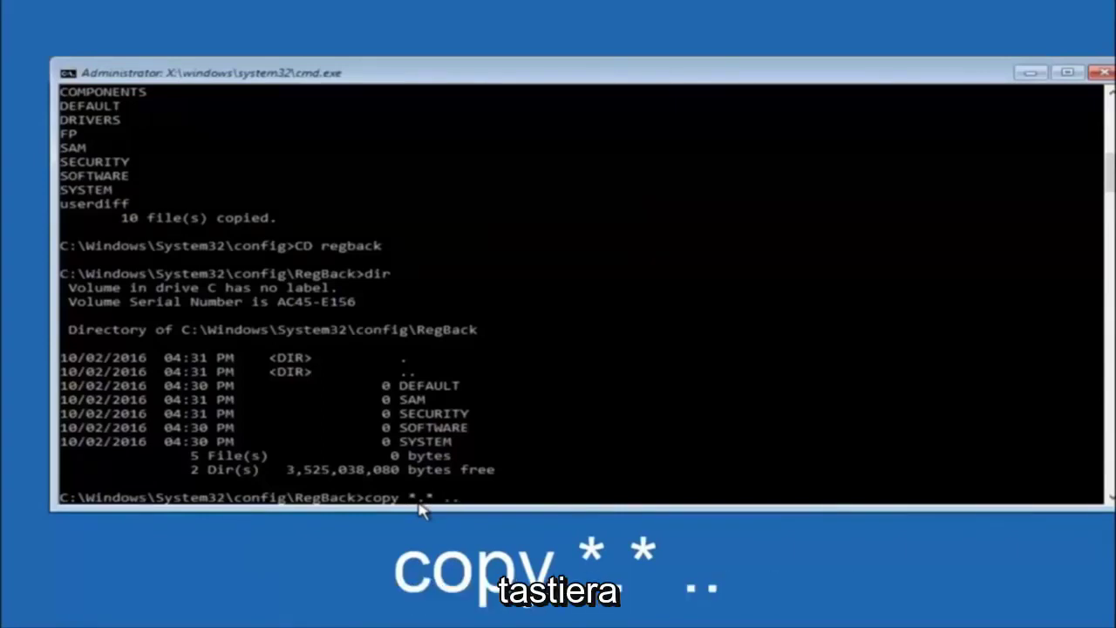
pyautogui.press('Return')
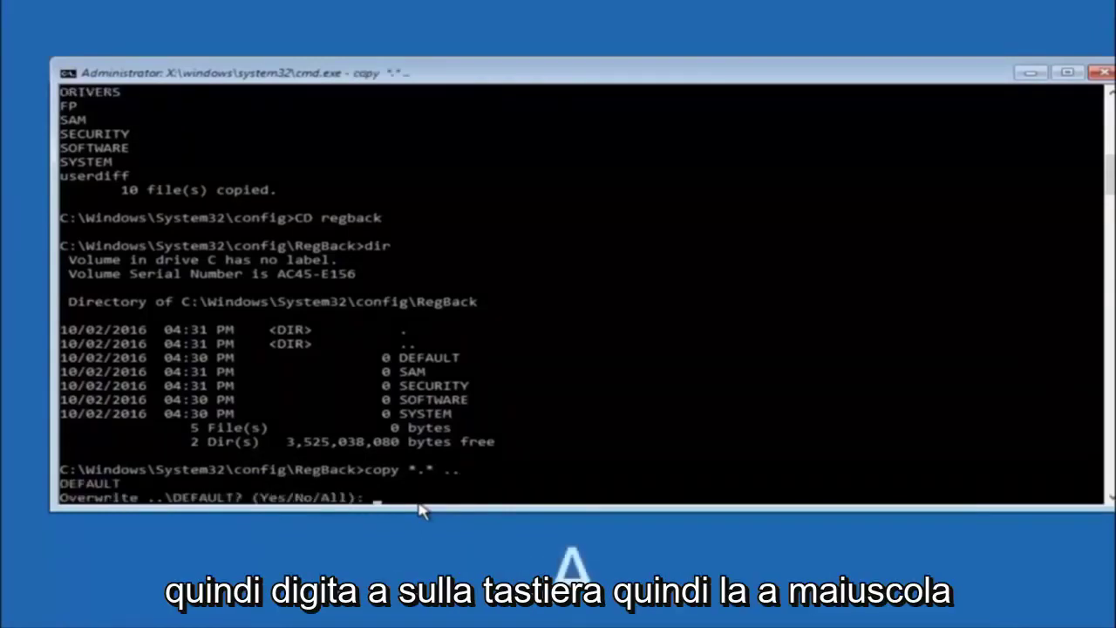
pyautogui.write('A')
pyautogui.press('Return')
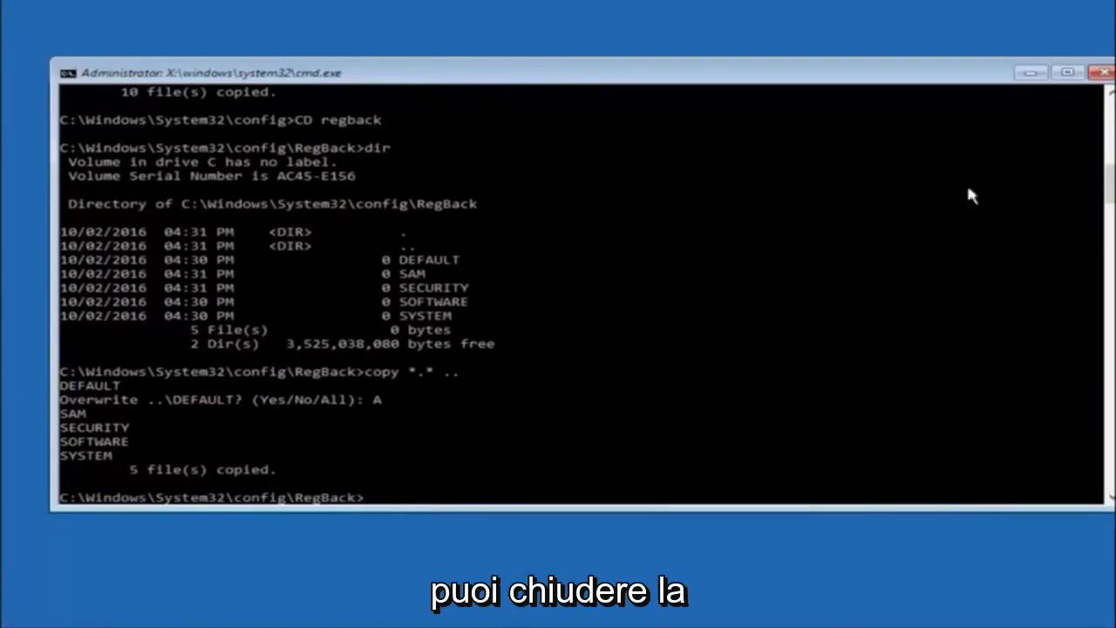
pyautogui.click(1103, 72)
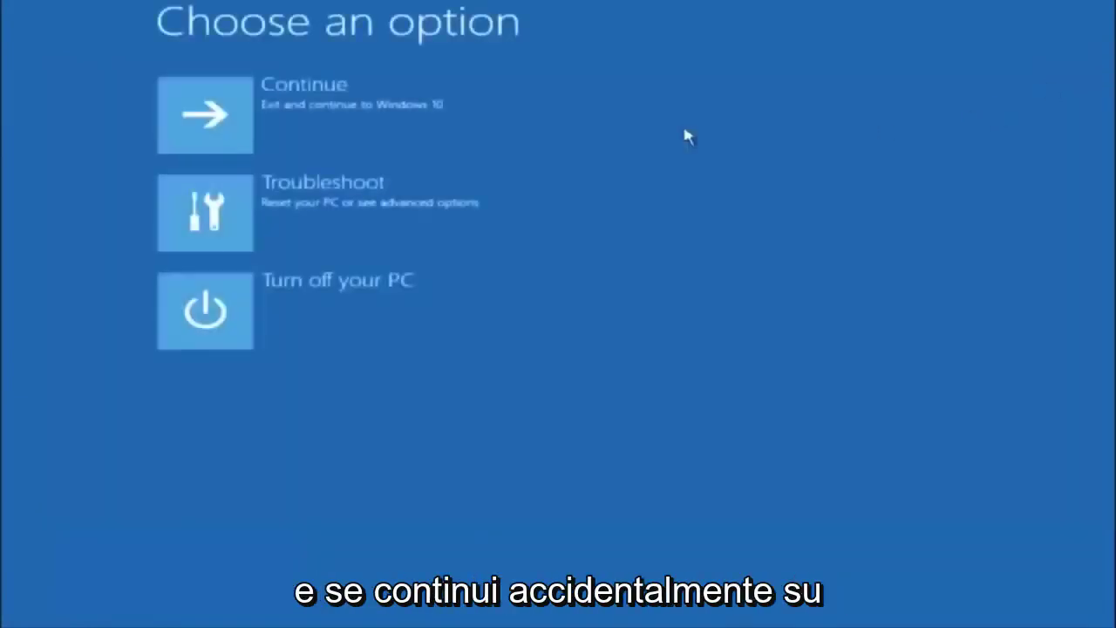